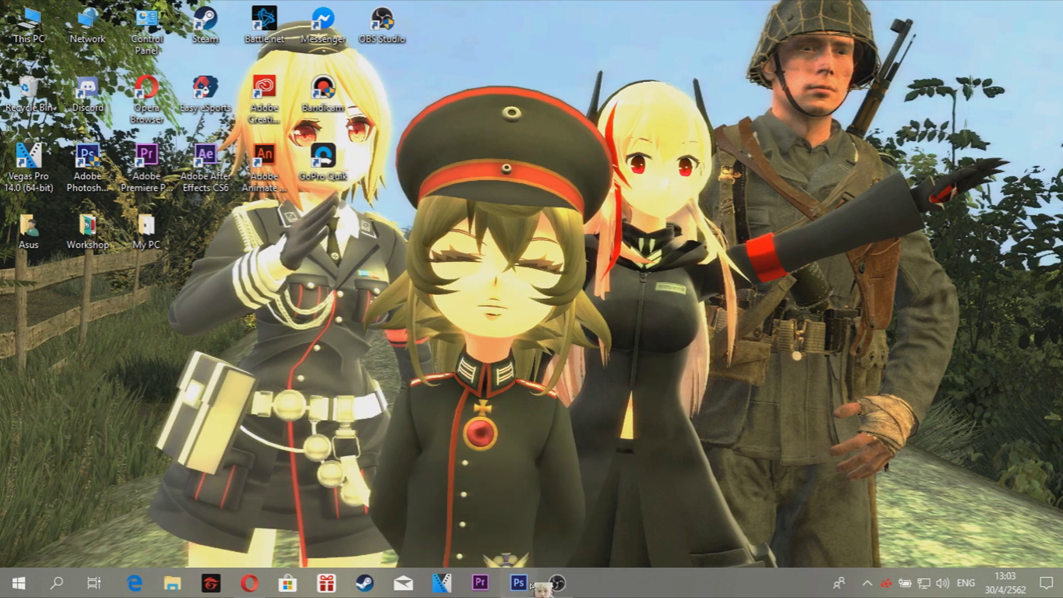
Restore the Photoshop window from the taskbar so its empty workspace fills the screen
left_click(531, 584)
Create a new 1920×1080 px document with a white background
left_click(53, 8)
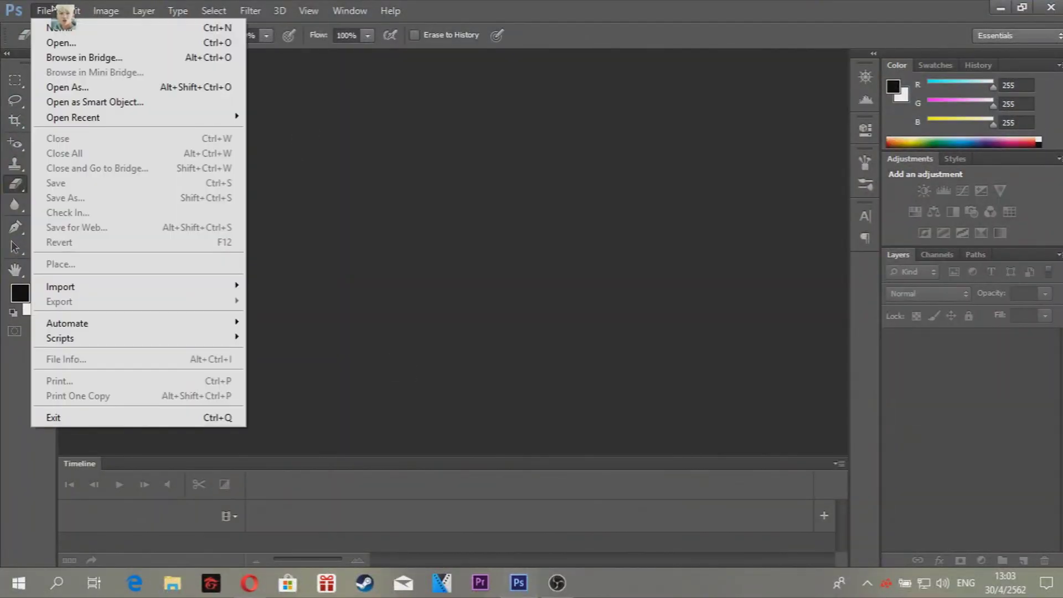
left_click(49, 28)
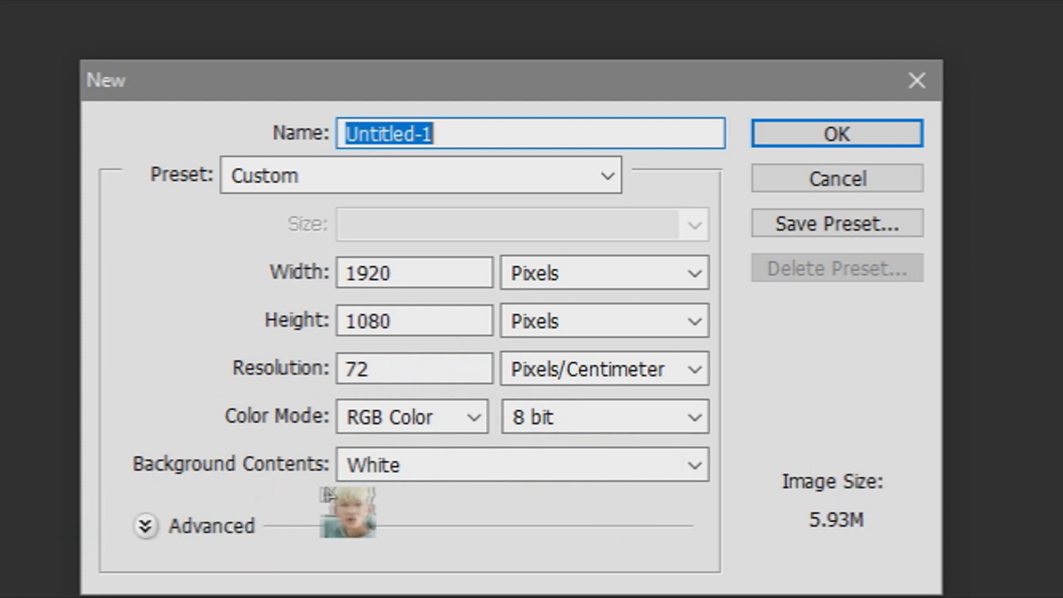
left_click(879, 143)
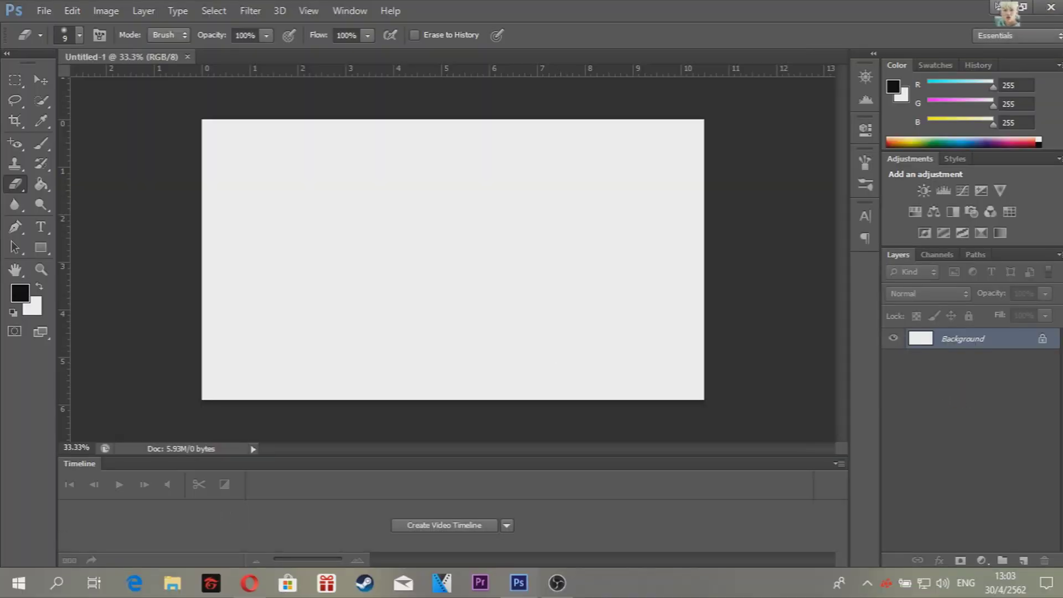
left_click(1000, 7)
Search Google Images for 'thanos'
left_click(249, 583)
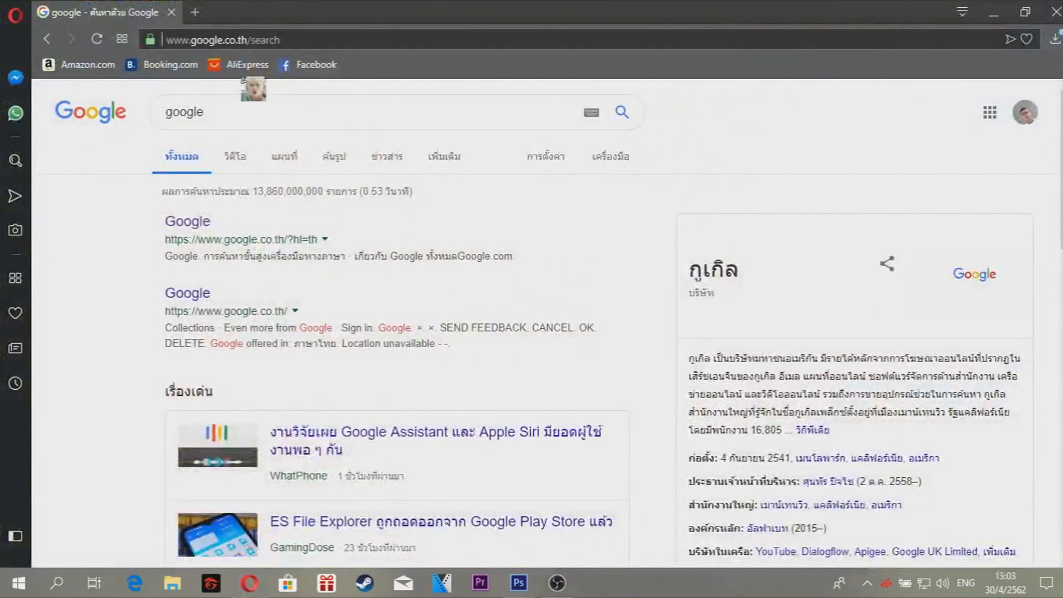
left_click(192, 221)
left_click_drag(194, 227, 435, 314)
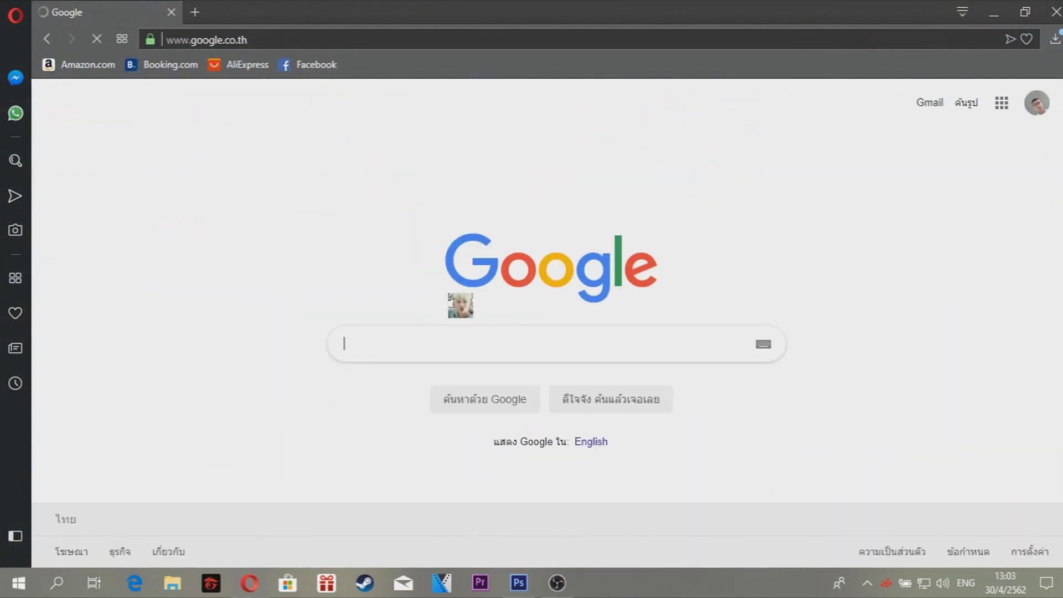
type("th")
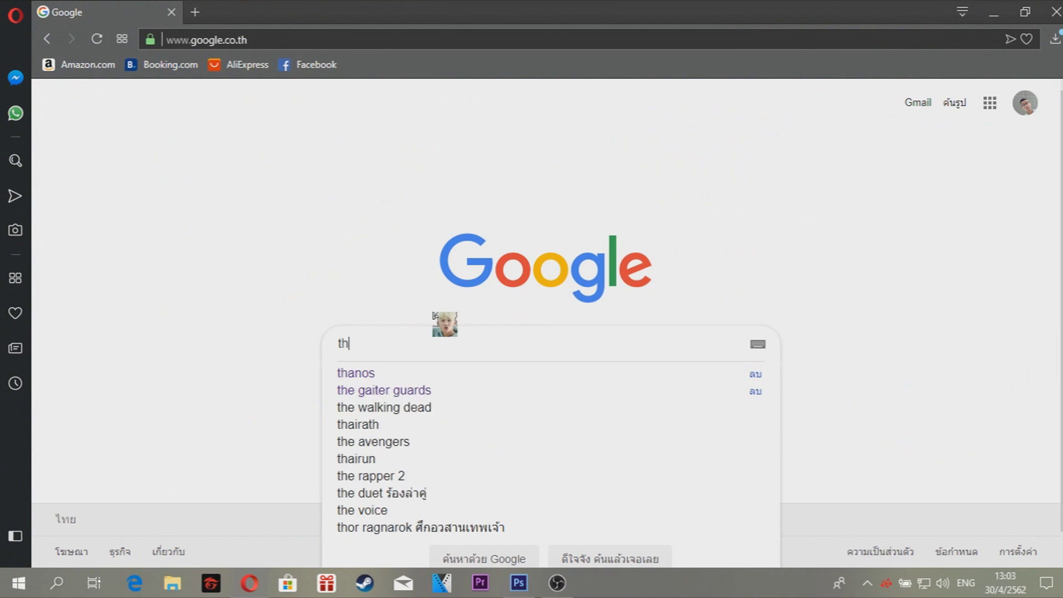
type("anos")
key("Return")
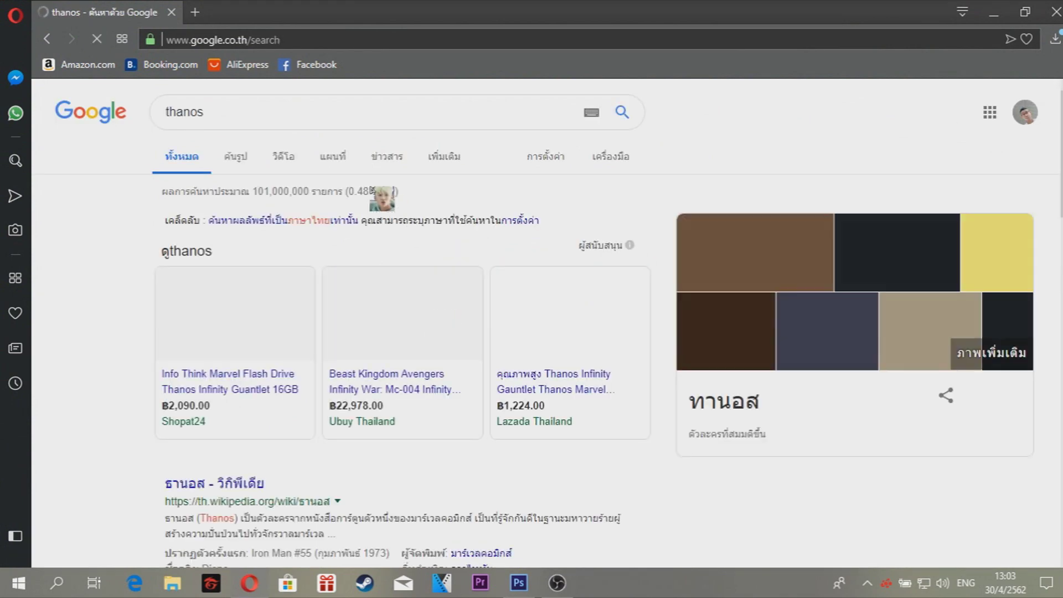
left_click(235, 166)
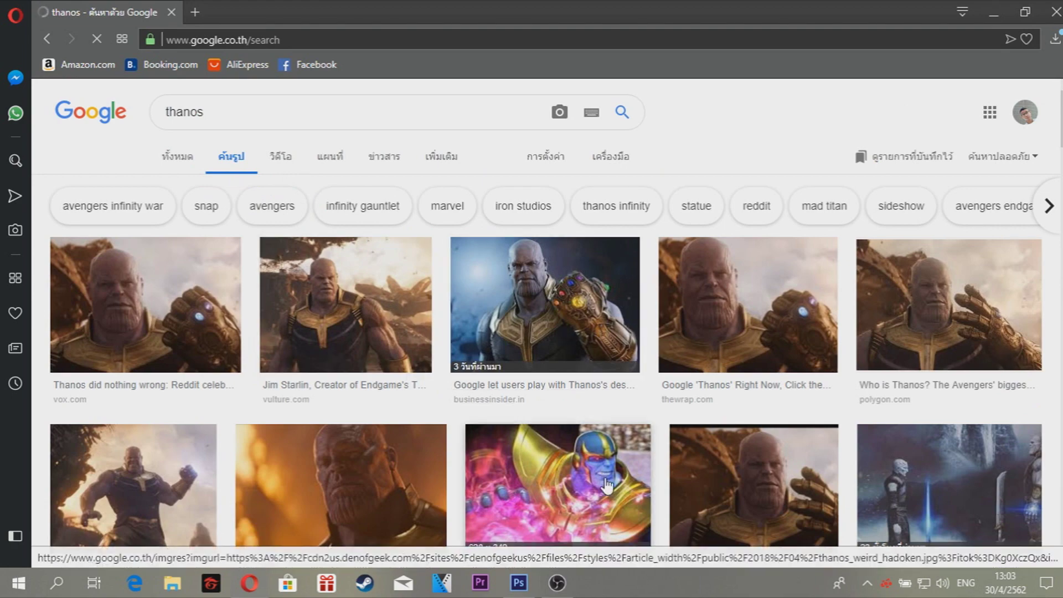
Copy a Thanos picture and carry it back to the blank Photoshop document
left_click(568, 335)
right_click(366, 269)
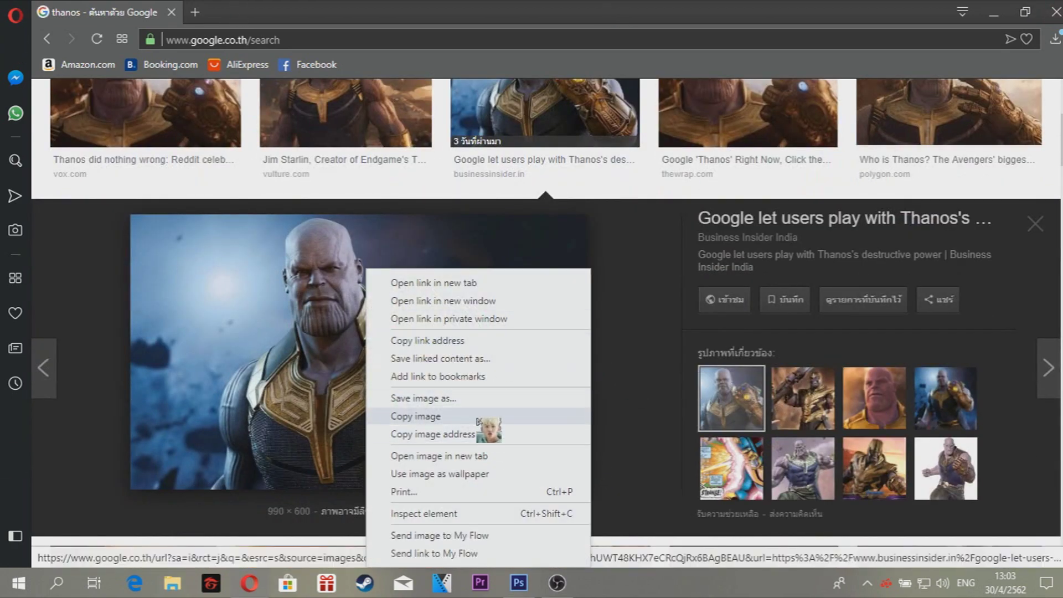
left_click(421, 415)
left_click_drag(682, 416, 500, 594)
left_click(515, 591)
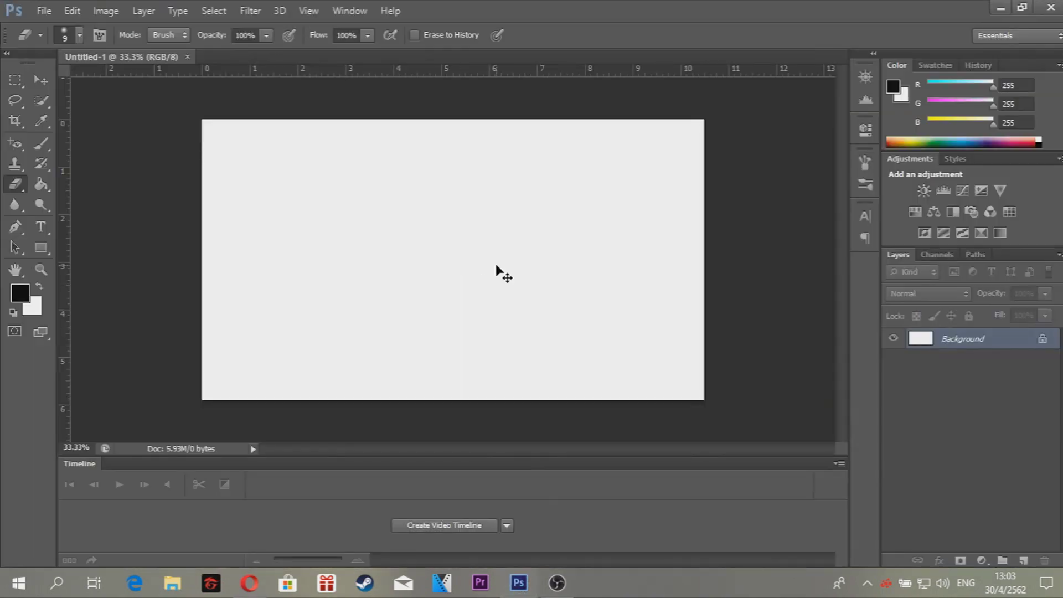
Drop the Thanos picture in as Layer 1, scaled up to fill the canvas with his head in frame
left_click_drag(496, 266, 496, 266)
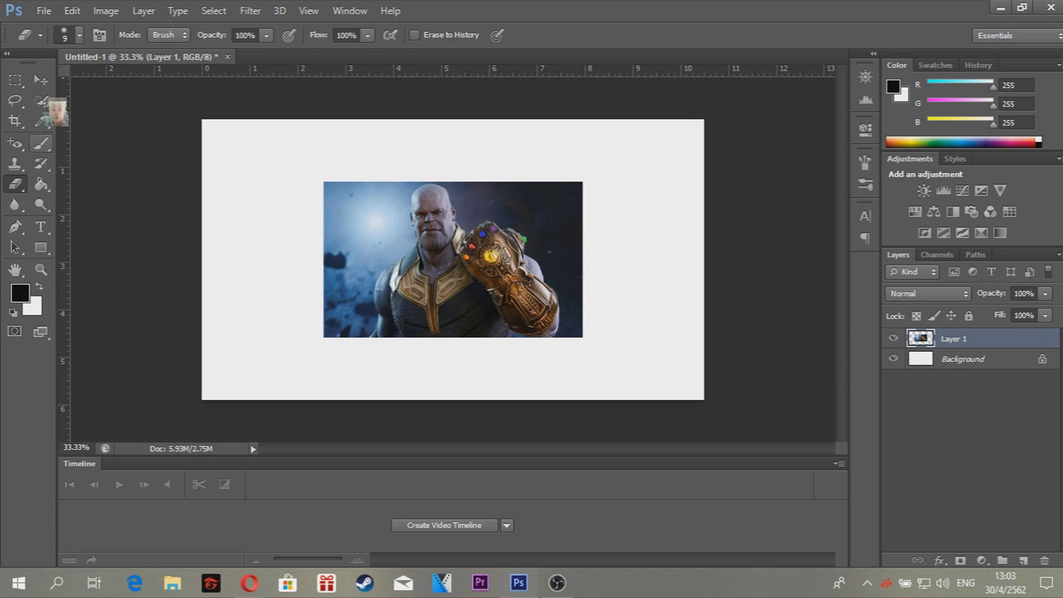
left_click(40, 80)
left_click_drag(448, 299, 343, 351)
key("ctrl+t")
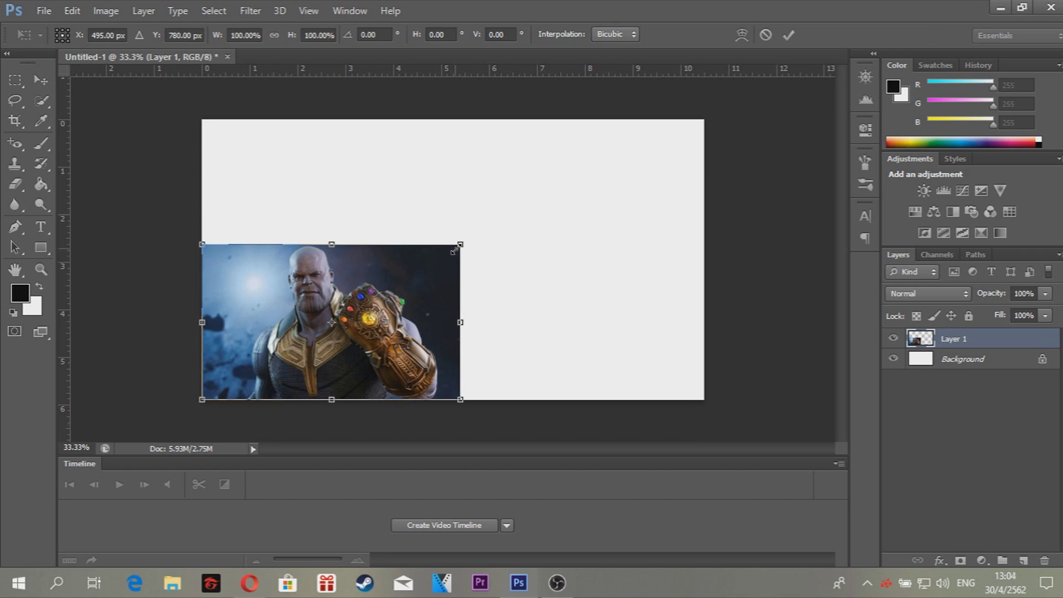
left_click_drag(490, 221, 790, 78)
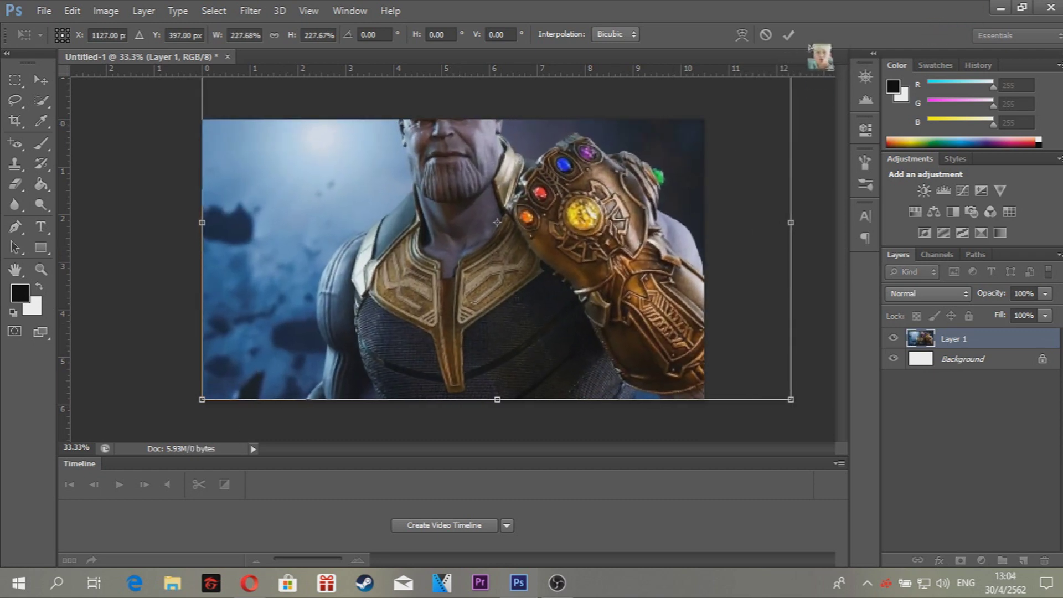
left_click(788, 35)
left_click_drag(389, 221, 379, 288)
left_click(44, 10)
Open the group photo with the boy as a second document
left_click(57, 42)
scroll(782, 224, "down", 1)
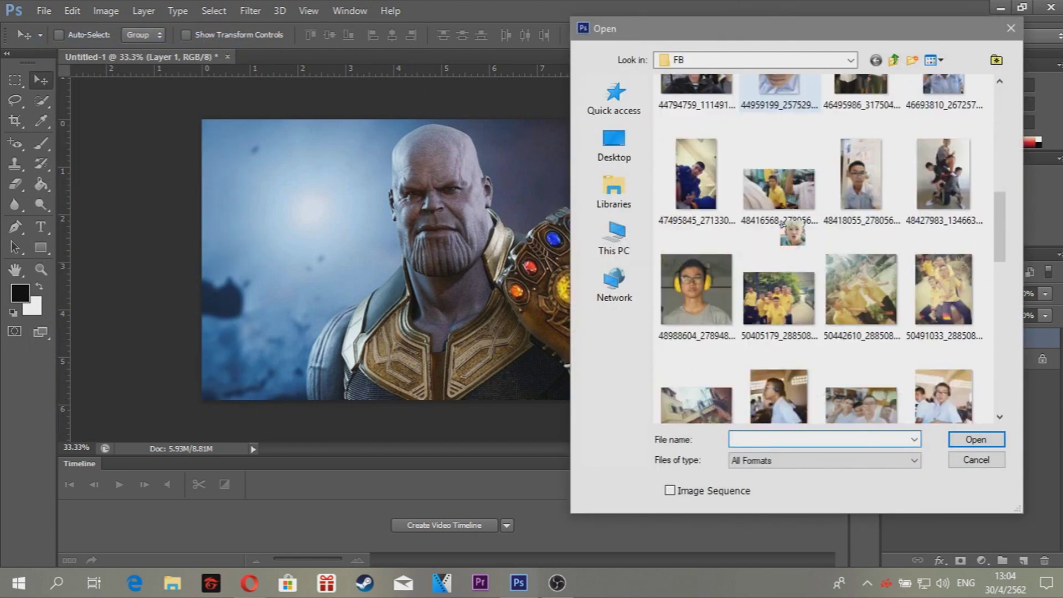
scroll(782, 224, "up", 3)
scroll(914, 339, "down", 6)
scroll(915, 338, "down", 2)
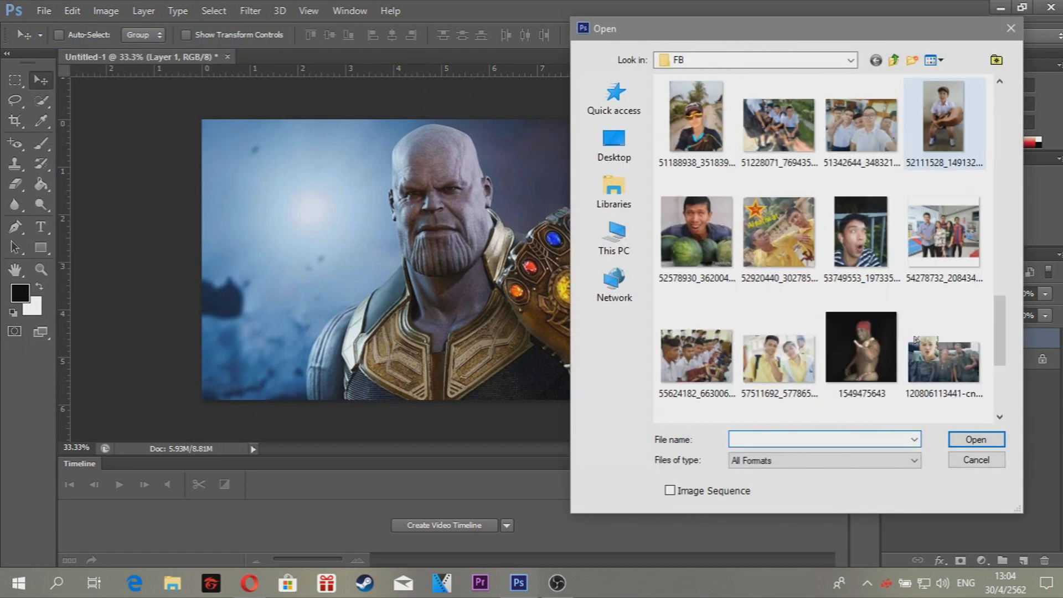
scroll(914, 338, "down", 3)
scroll(813, 339, "up", 5)
scroll(814, 339, "up", 5)
scroll(814, 338, "down", 5)
scroll(802, 299, "up", 5)
scroll(792, 260, "down", 4)
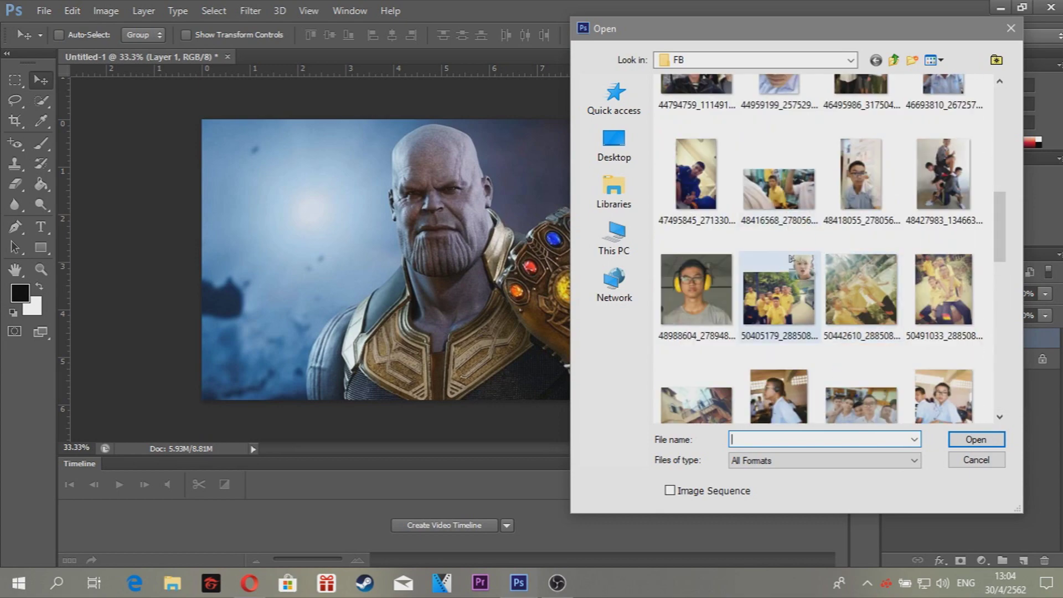
scroll(789, 258, "down", 5)
scroll(803, 277, "up", 4)
scroll(830, 304, "up", 5)
scroll(875, 332, "up", 2)
double_click(861, 396)
Convert the locked Background into editable Layer 0 and zoom in on the faces
left_click_drag(957, 344, 960, 360)
double_click(959, 352)
left_click(671, 184)
key("ctrl+plus")
key("ctrl+plus")
key("ctrl+plus")
key("ctrl+plus")
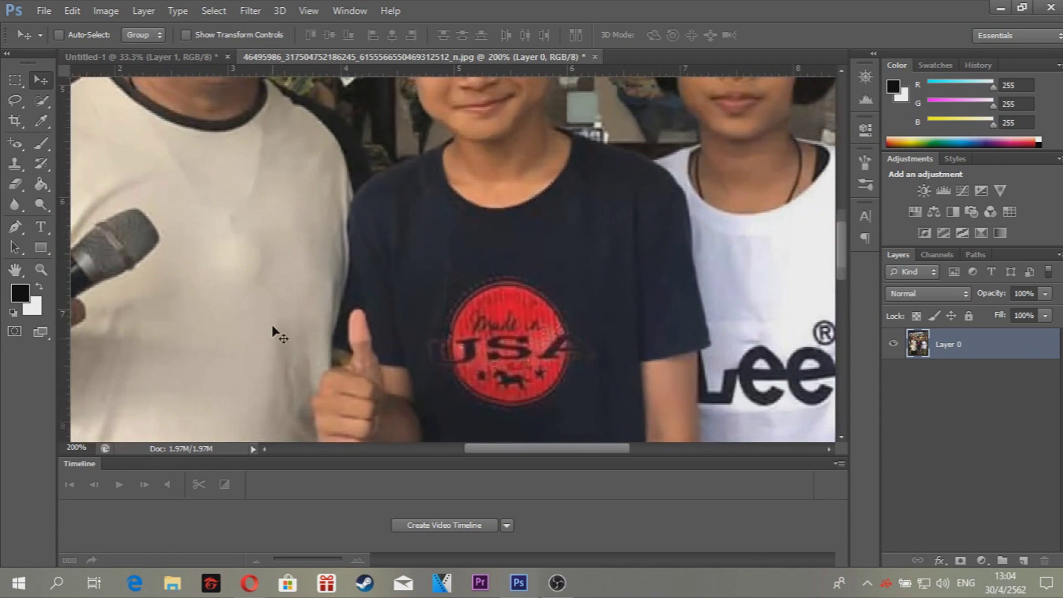
Outline the boy's face with the freehand Lasso selection
scroll(272, 326, "up", 3)
key("ctrl+plus")
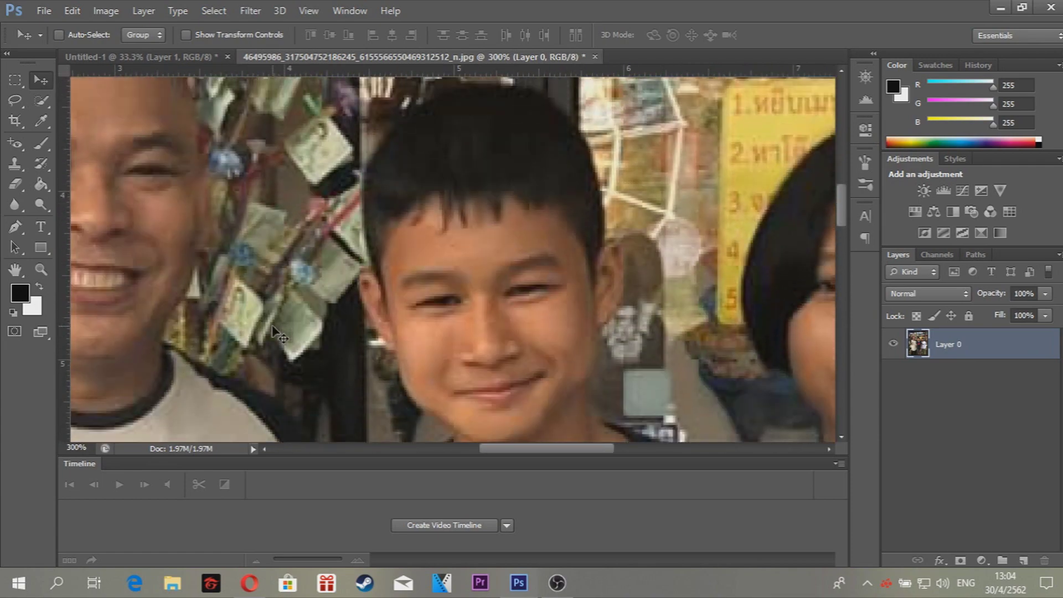
left_click_drag(15, 100, 118, 103)
left_click(118, 103)
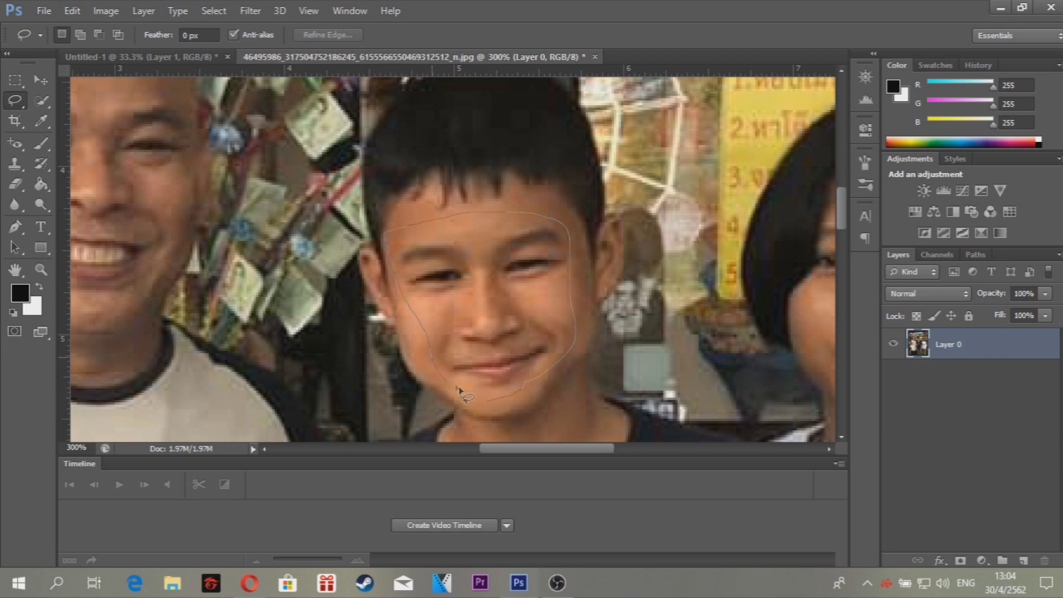
left_click_drag(490, 403, 490, 401)
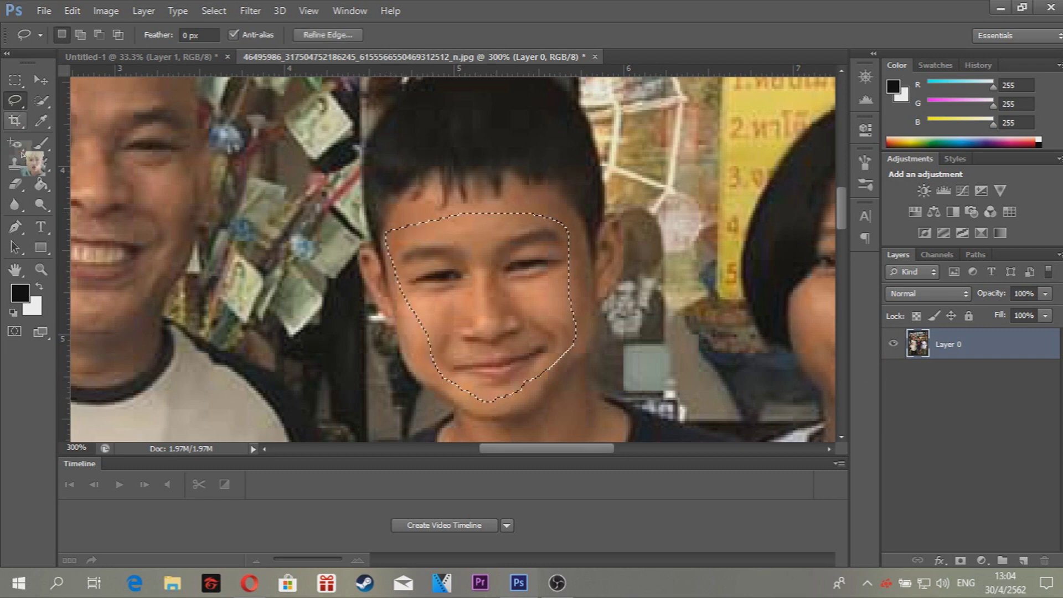
left_click(42, 100)
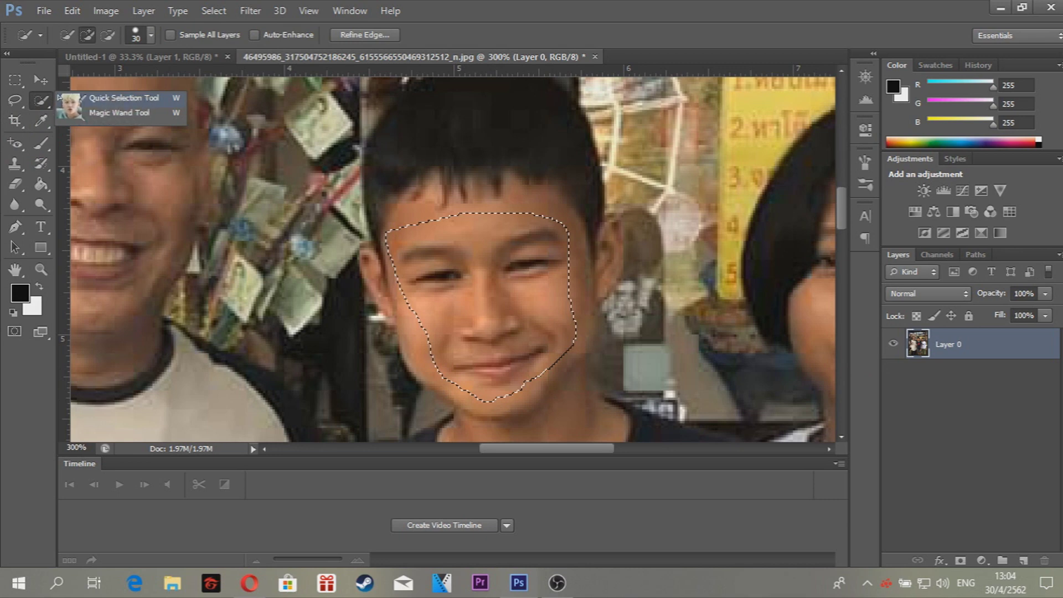
left_click(15, 100)
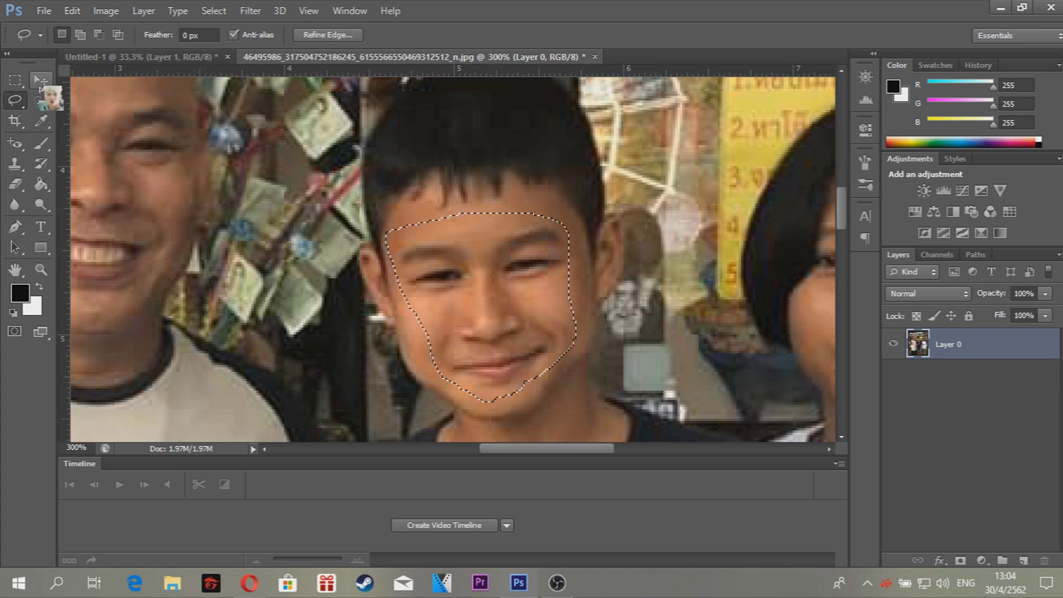
Drag the selected face into the Thanos document as Layer 2
key("v")
mouse_move(392, 267)
left_mouse_down()
mouse_move(110, 56)
mouse_move(443, 220)
left_mouse_up()
key("ctrl+t")
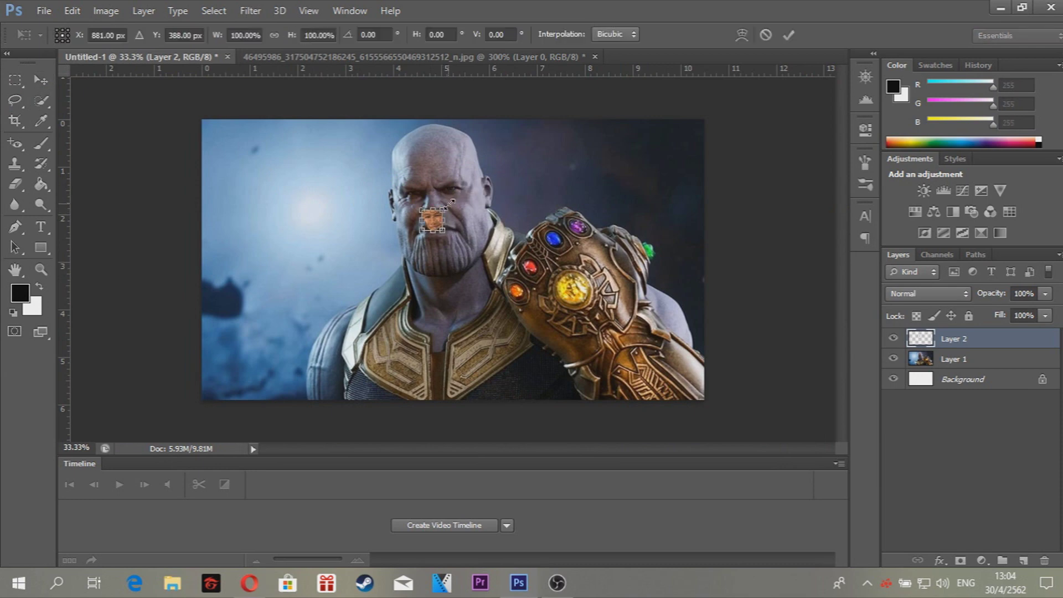
Scale the face over Thanos's face and lower Layer 2 opacity to 55%
mouse_move(480, 192)
left_mouse_down()
mouse_move(505, 147)
mouse_move(453, 227)
left_mouse_up()
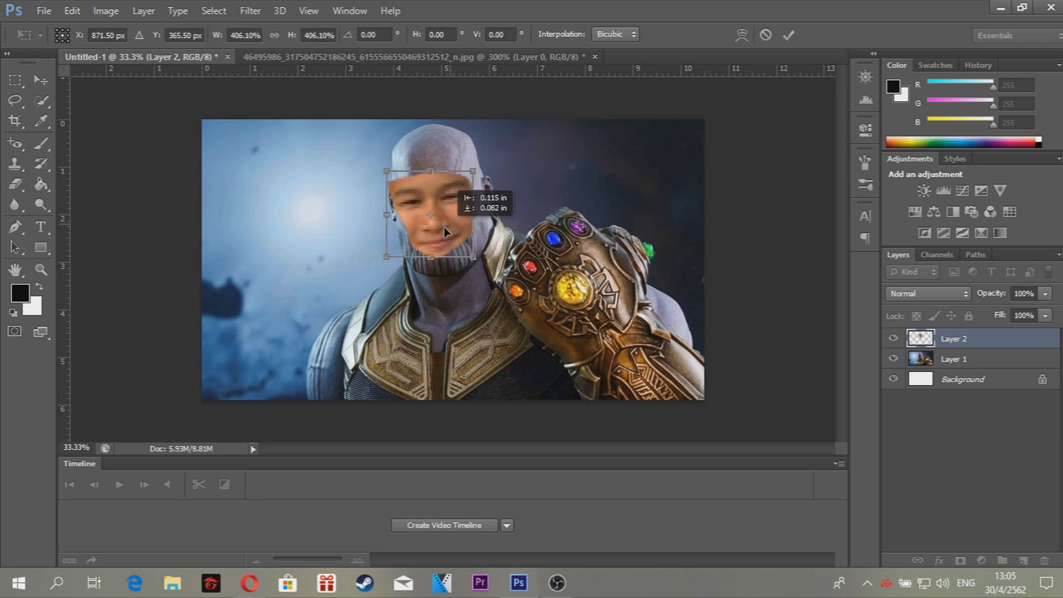
left_click_drag(473, 175, 469, 195)
left_click(788, 35)
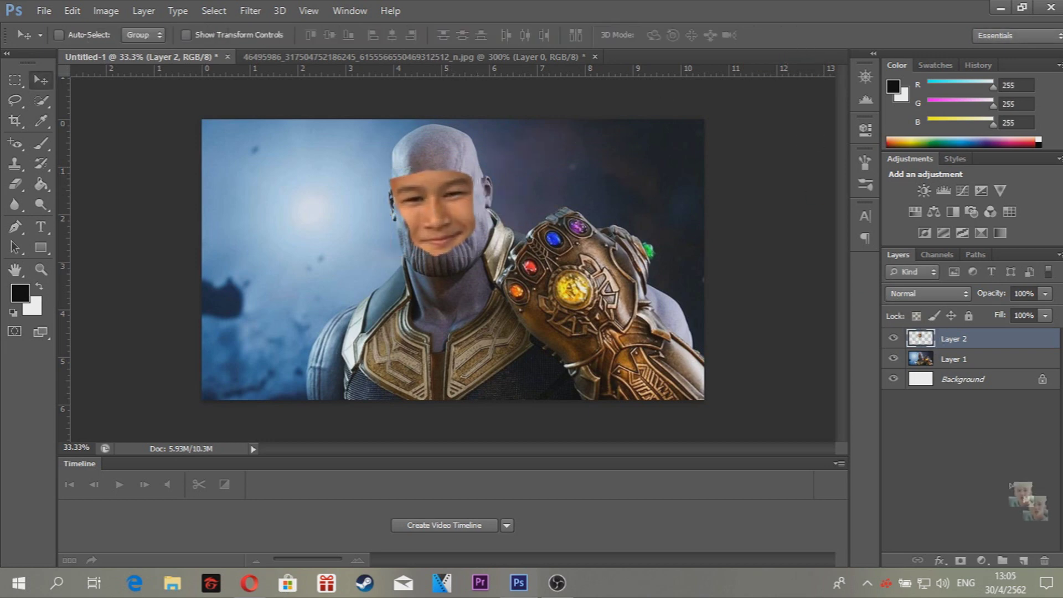
left_click(1044, 293)
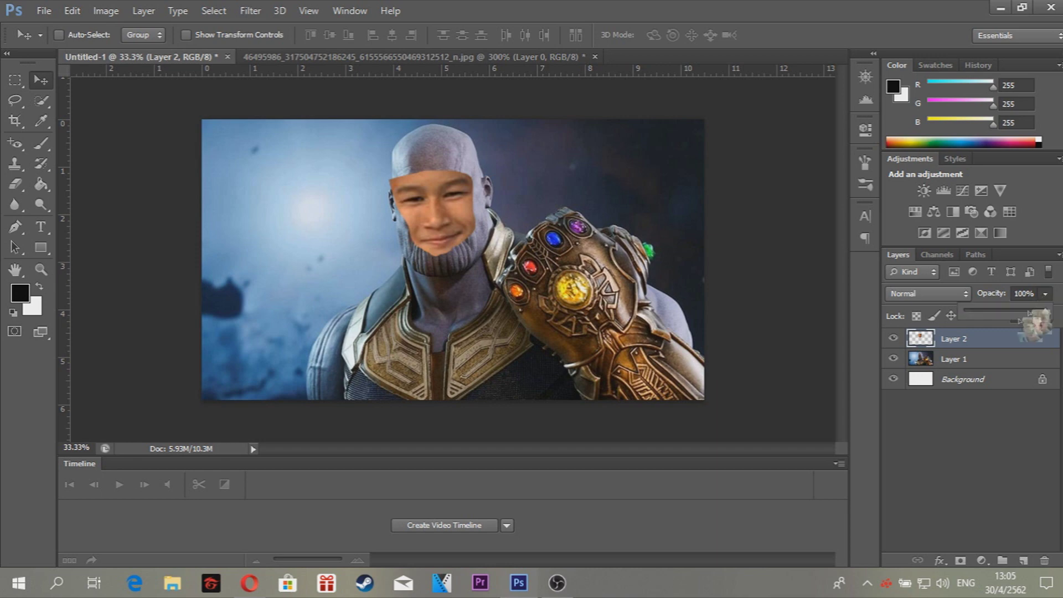
left_click_drag(1044, 311, 1020, 312)
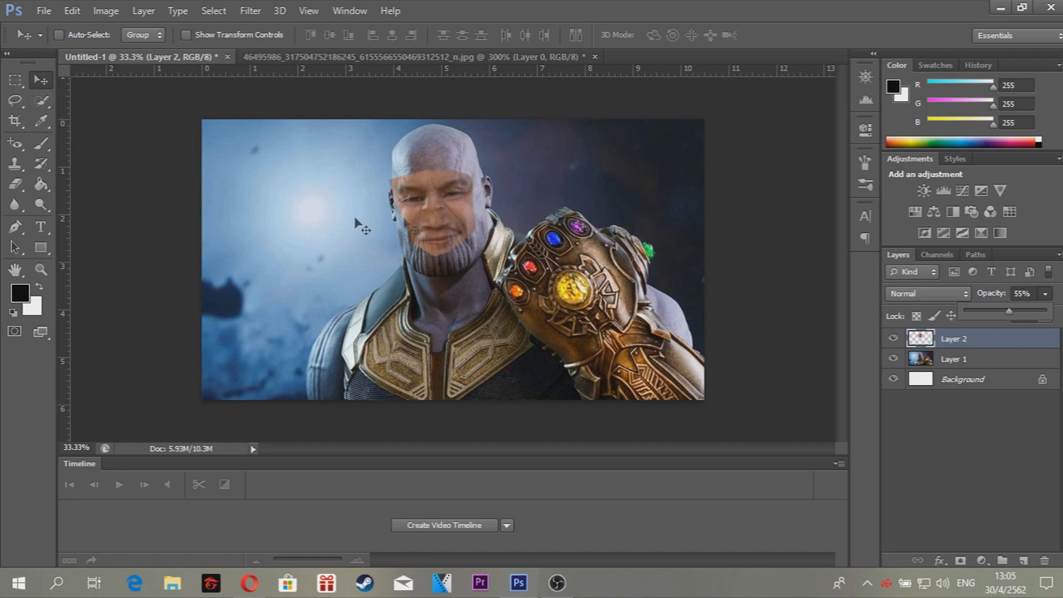
Rotate and nudge the face until it lines up with Thanos's head
key("ctrl+plus")
key("ctrl+plus")
key("ctrl+plus")
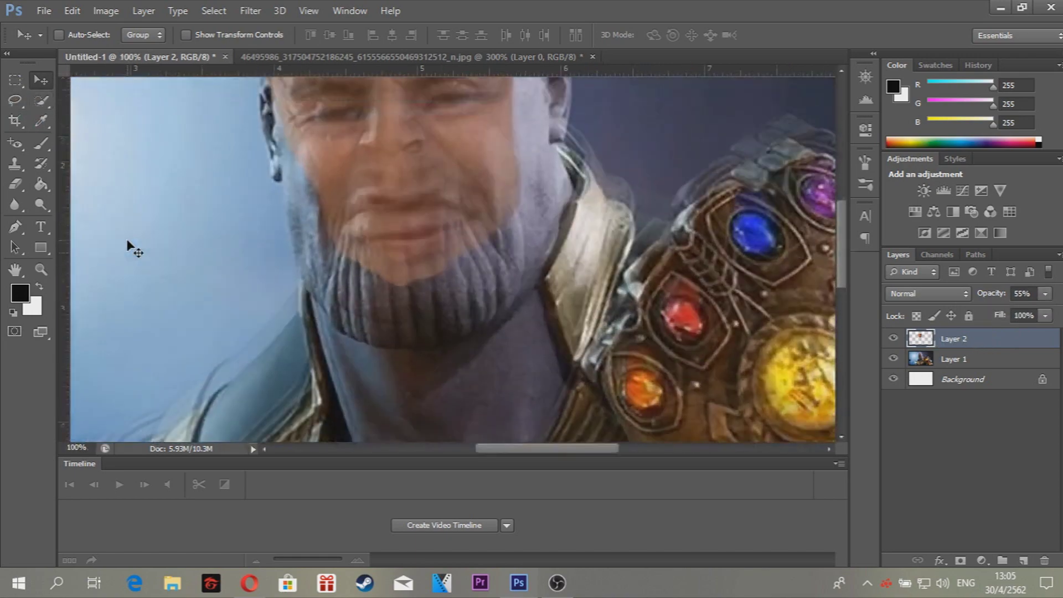
mouse_move(294, 216)
left_mouse_down()
mouse_move(571, 239)
mouse_move(650, 236)
mouse_move(662, 222)
mouse_move(658, 206)
mouse_move(373, 237)
mouse_move(383, 231)
left_mouse_up()
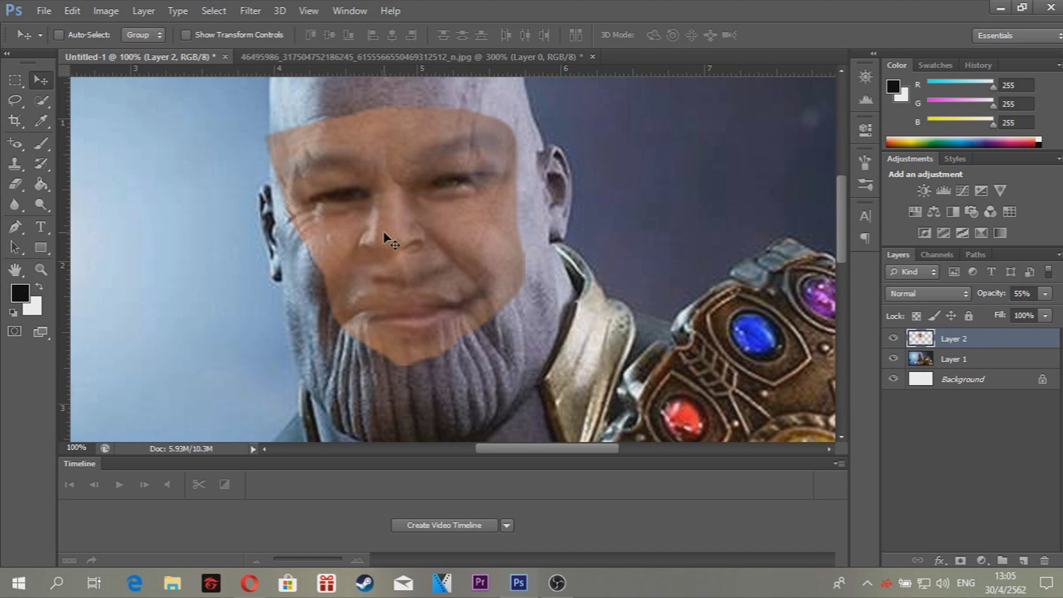
key("ctrl+t")
left_click_drag(591, 354, 561, 369)
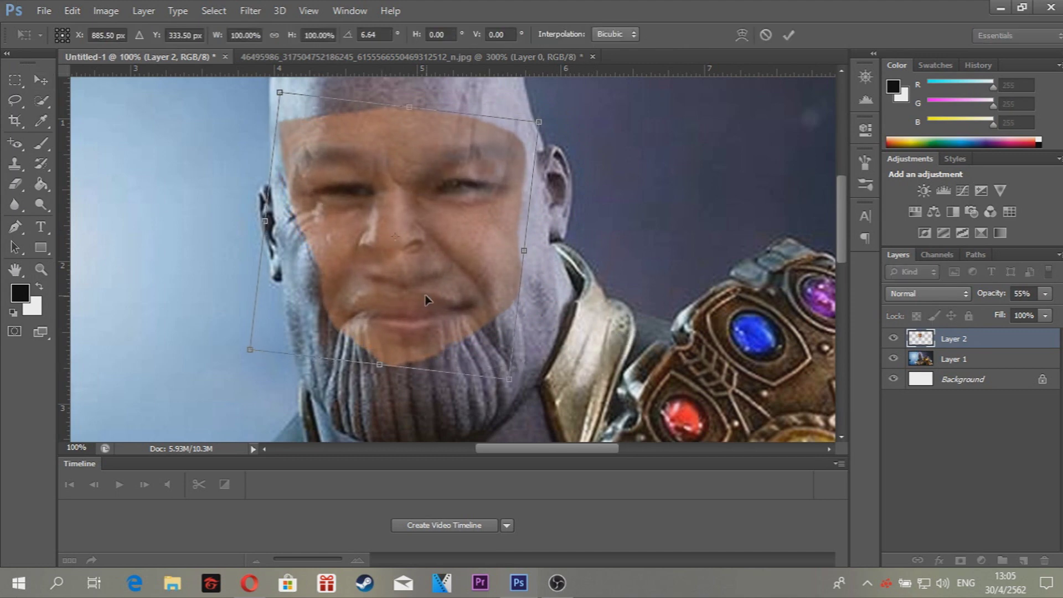
left_click_drag(427, 300, 424, 300)
left_click(788, 35)
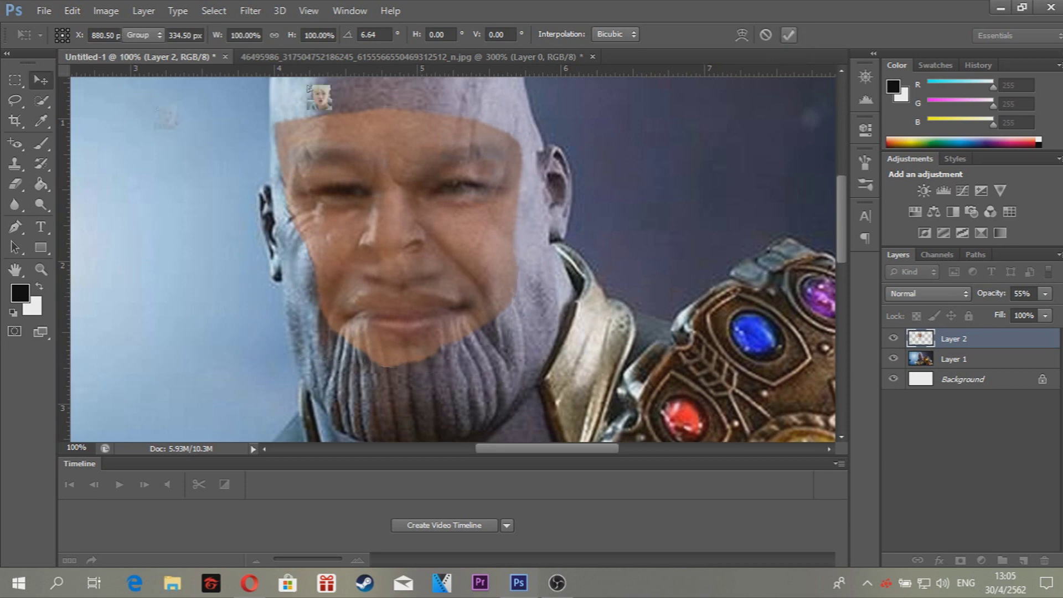
left_click(15, 185)
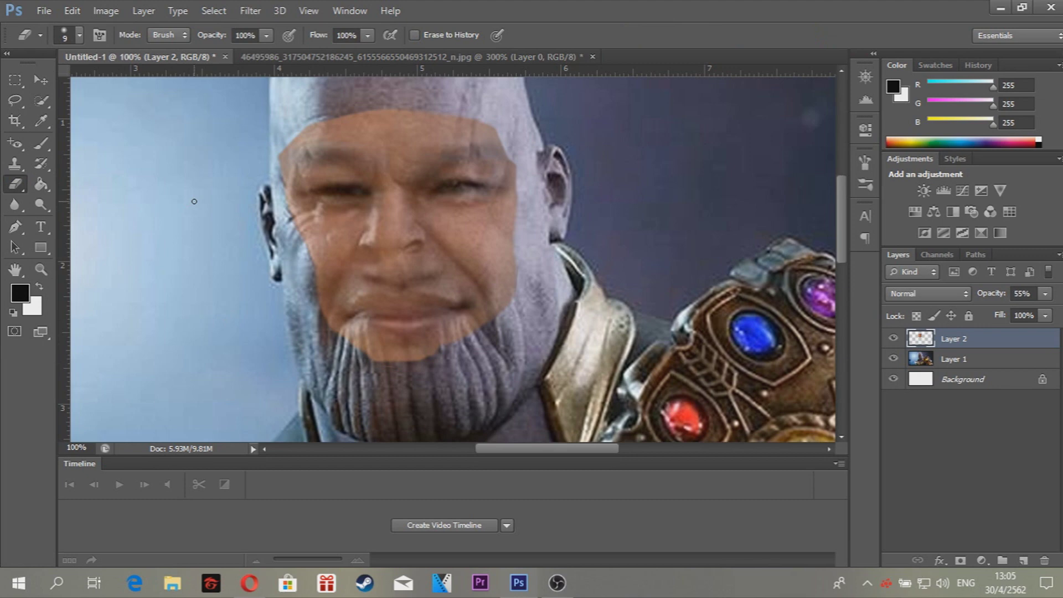
Duplicate Thanos's Layer 1 into Layer 1 copy with Ctrl+J
left_click(984, 359)
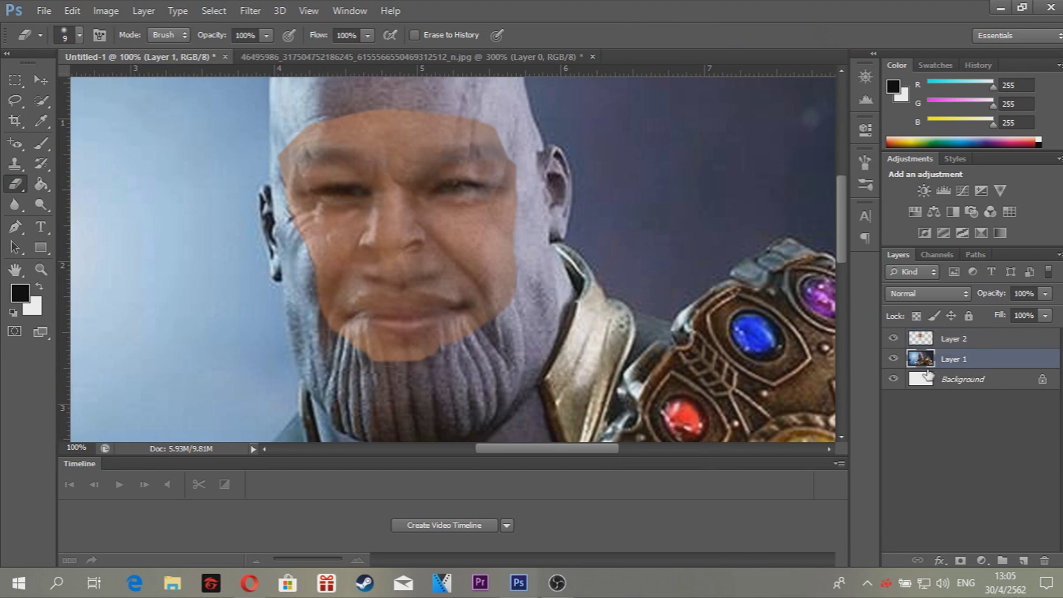
key("ctrl+j")
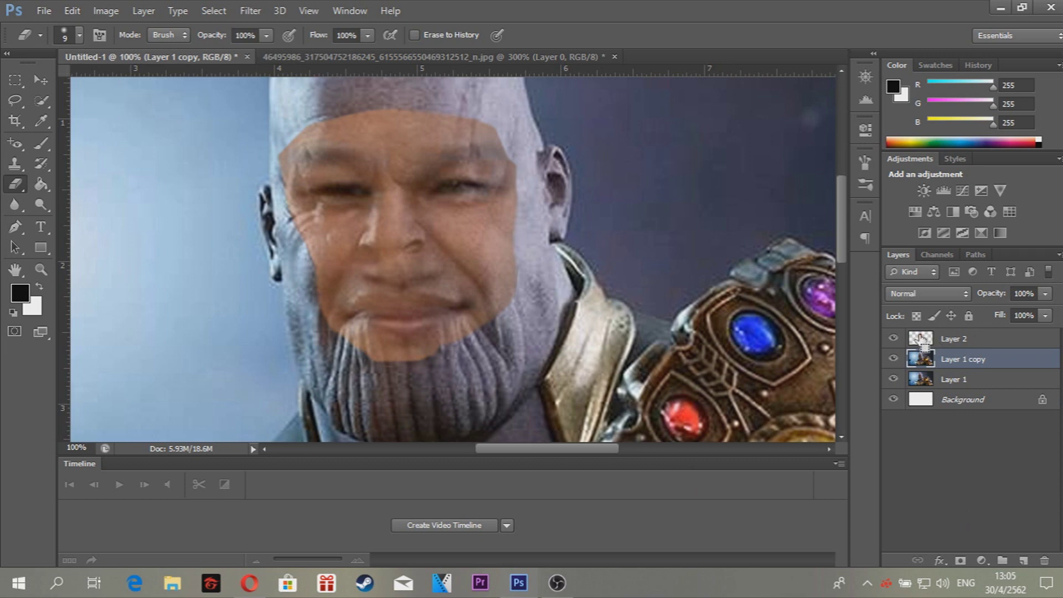
left_click_drag(921, 341, 130, 18)
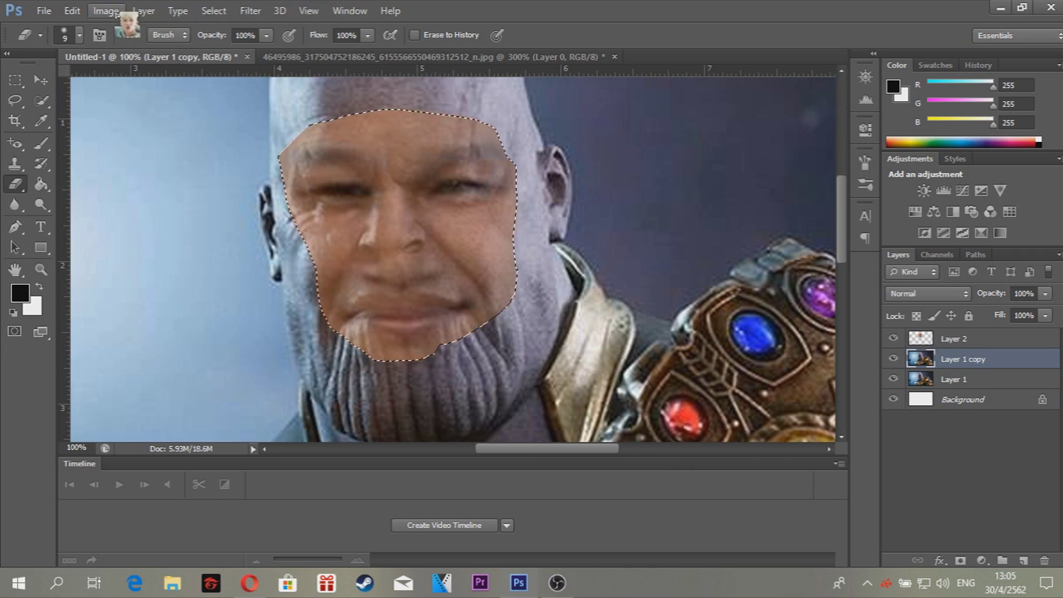
Contract the face selection by 10 px, delete it from Layer 1 copy, and deselect
left_click_drag(130, 18, 83, 15)
left_click(83, 13)
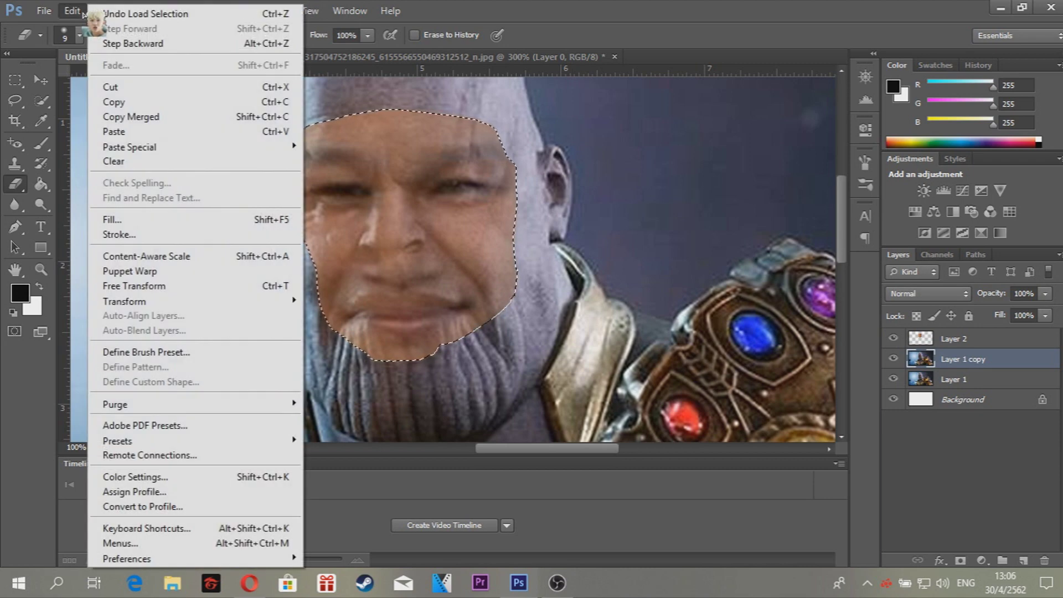
left_click(83, 13)
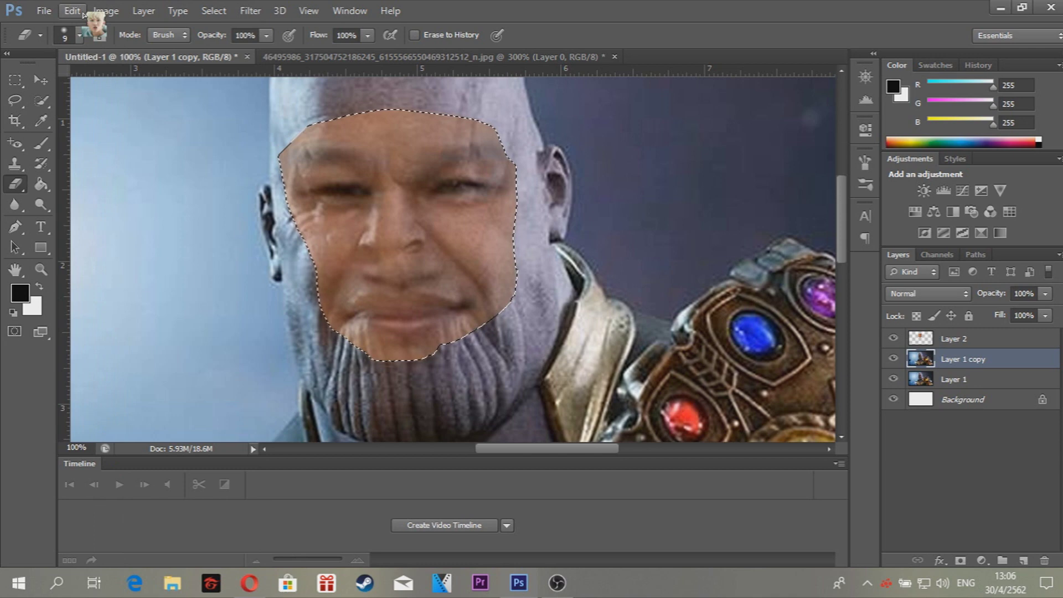
left_click(215, 13)
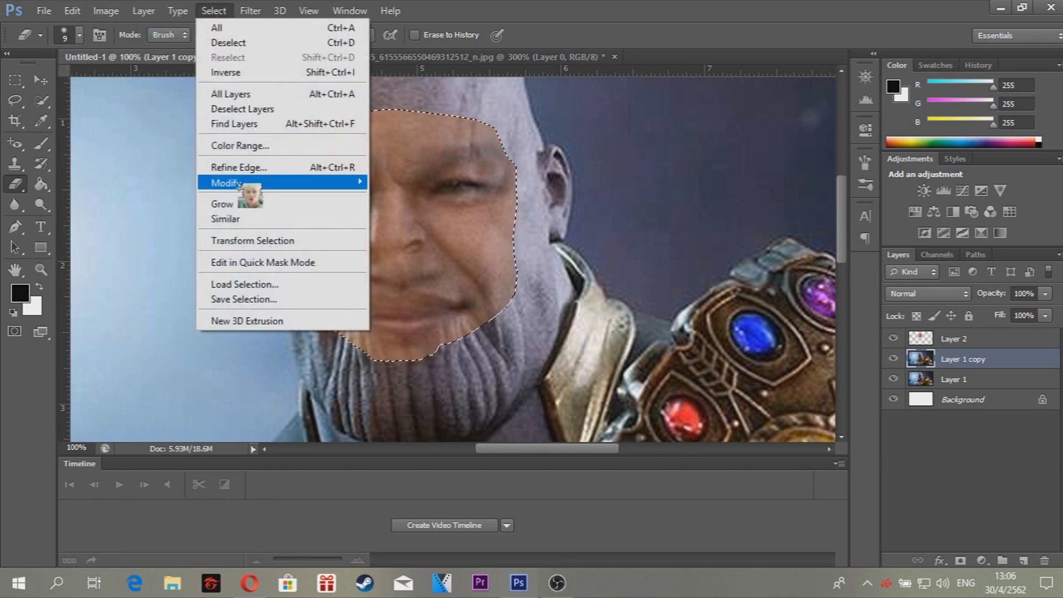
mouse_move(249, 182)
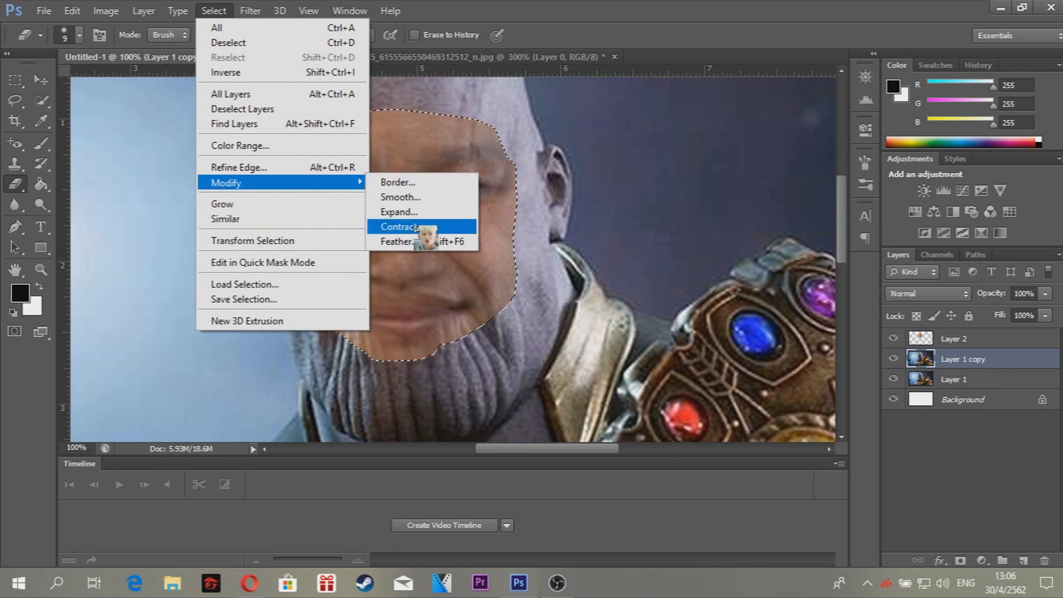
left_click(421, 227)
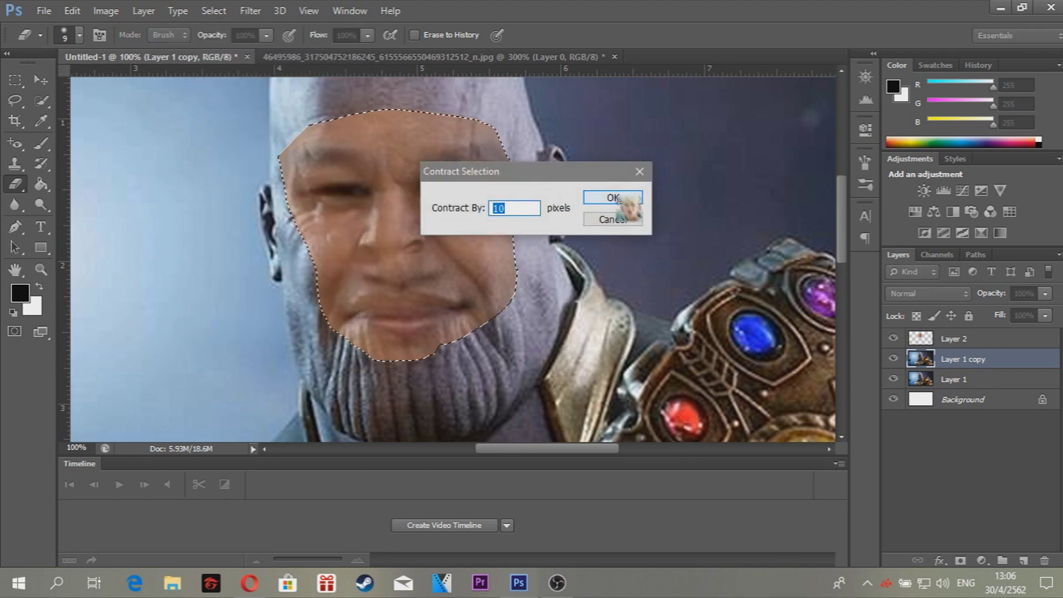
left_click(611, 197)
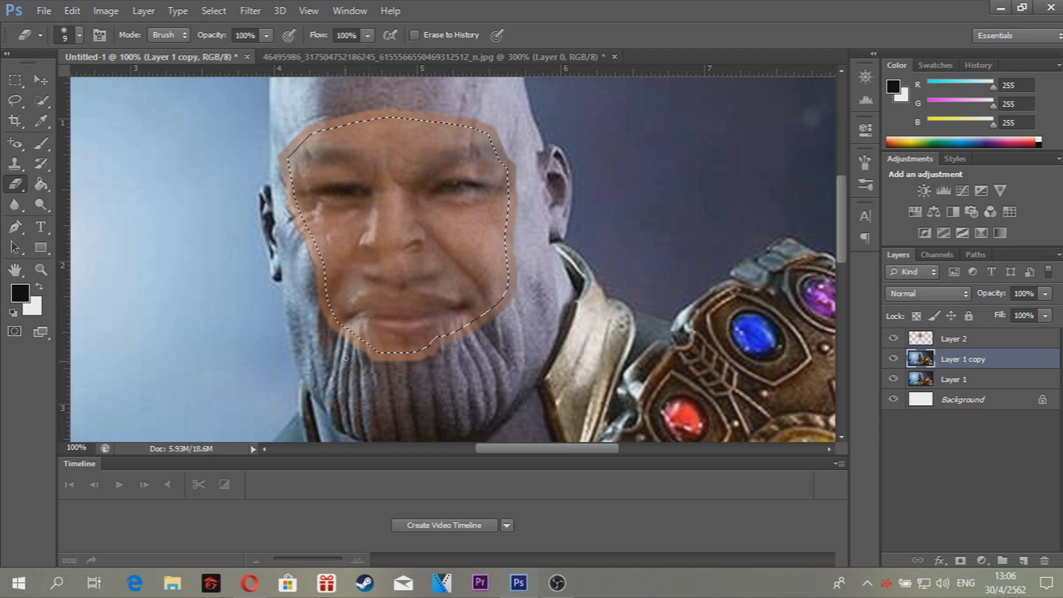
left_click_drag(440, 309, 448, 311)
key("ctrl+d")
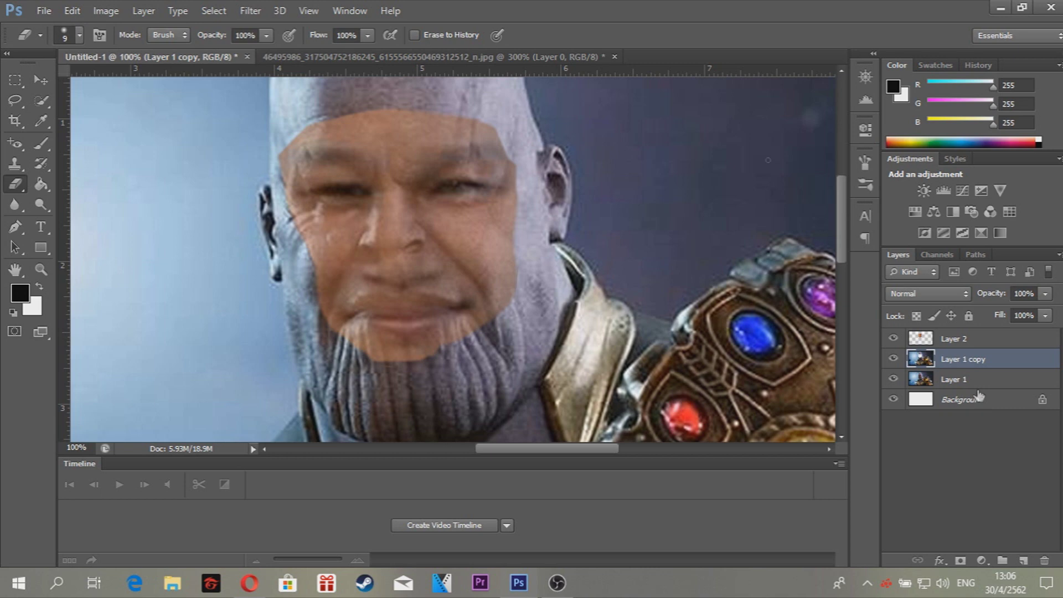
left_click(103, 11)
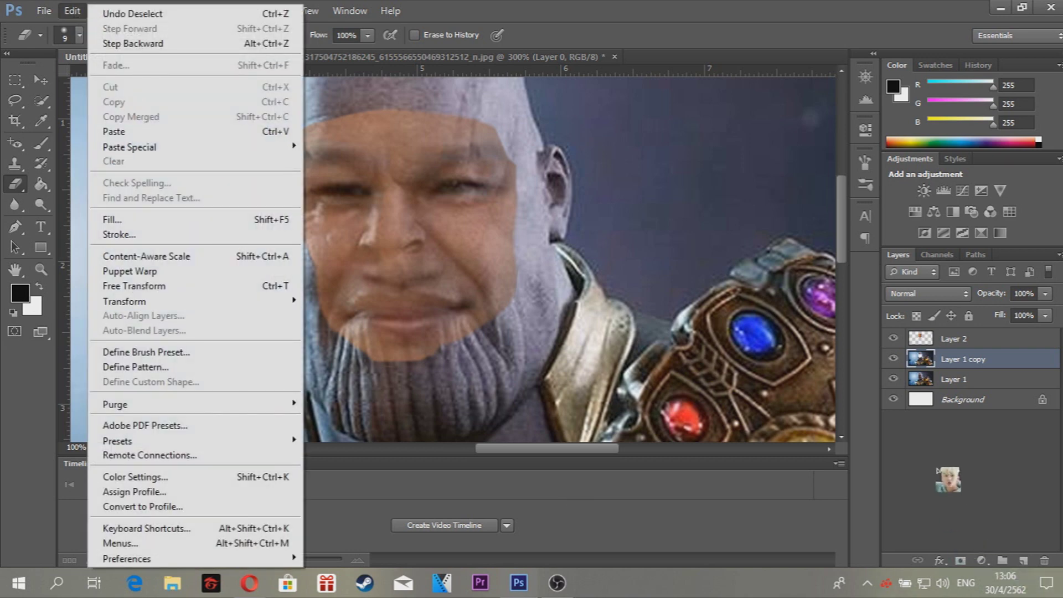
Auto-blend Layer 1 copy and Layer 2 as Stack Images with Seamless Tones and Colors
left_click(948, 479)
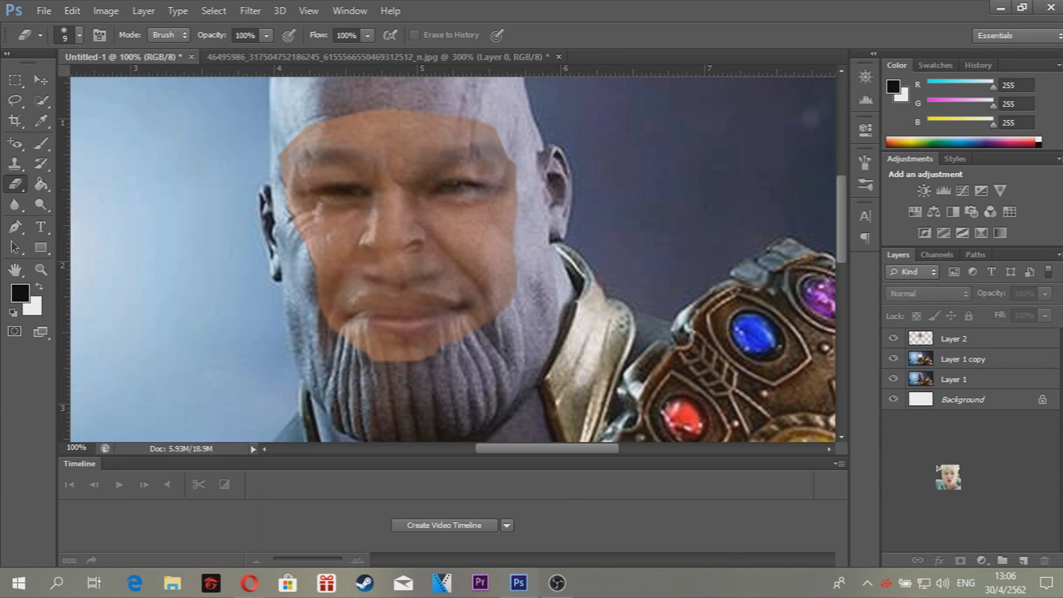
left_click(978, 361)
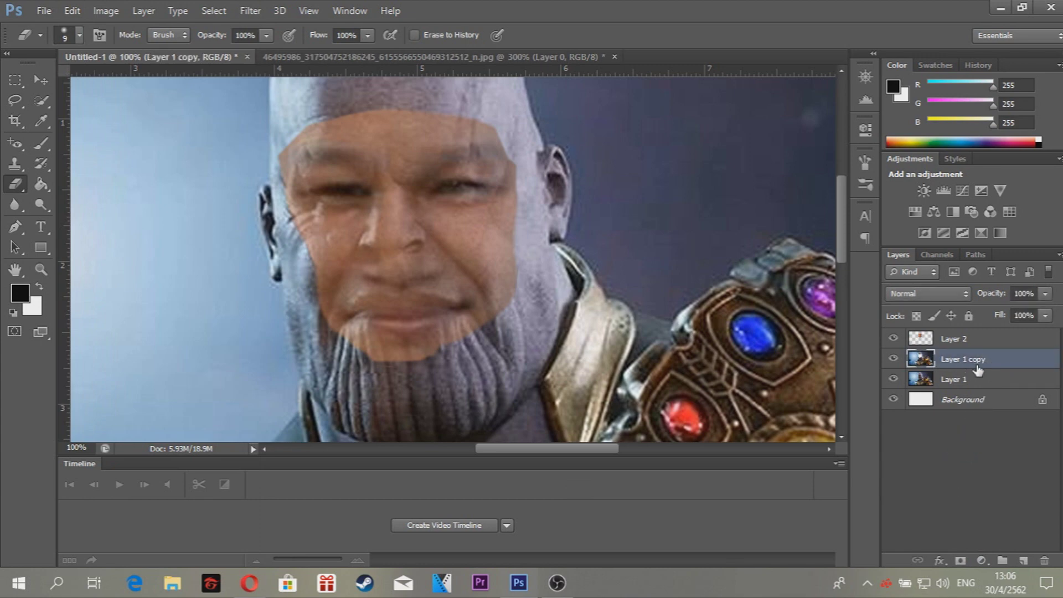
left_click(978, 340, "shift")
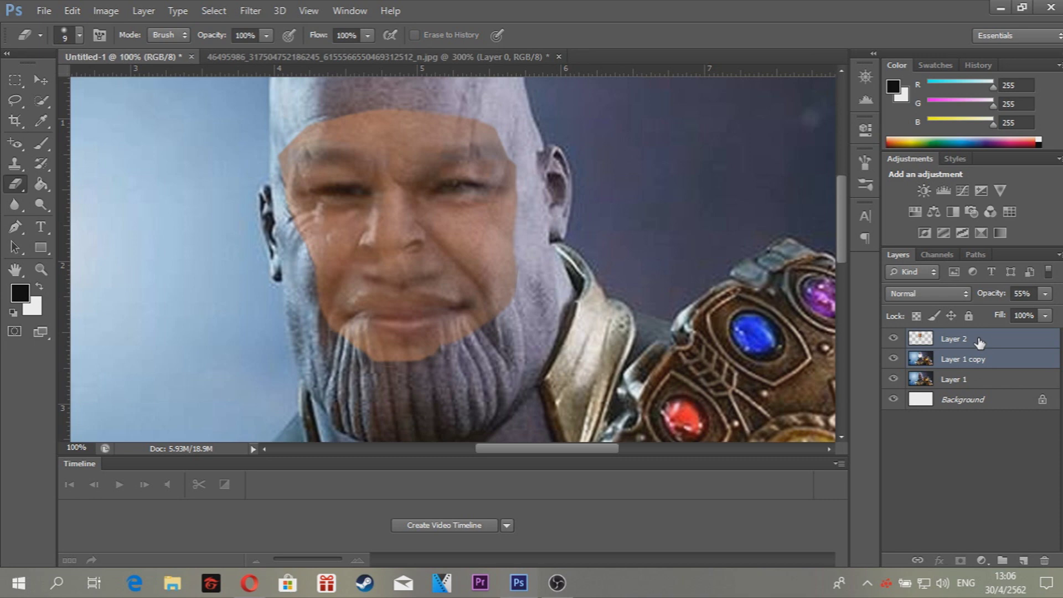
left_click_drag(979, 343, 108, 16)
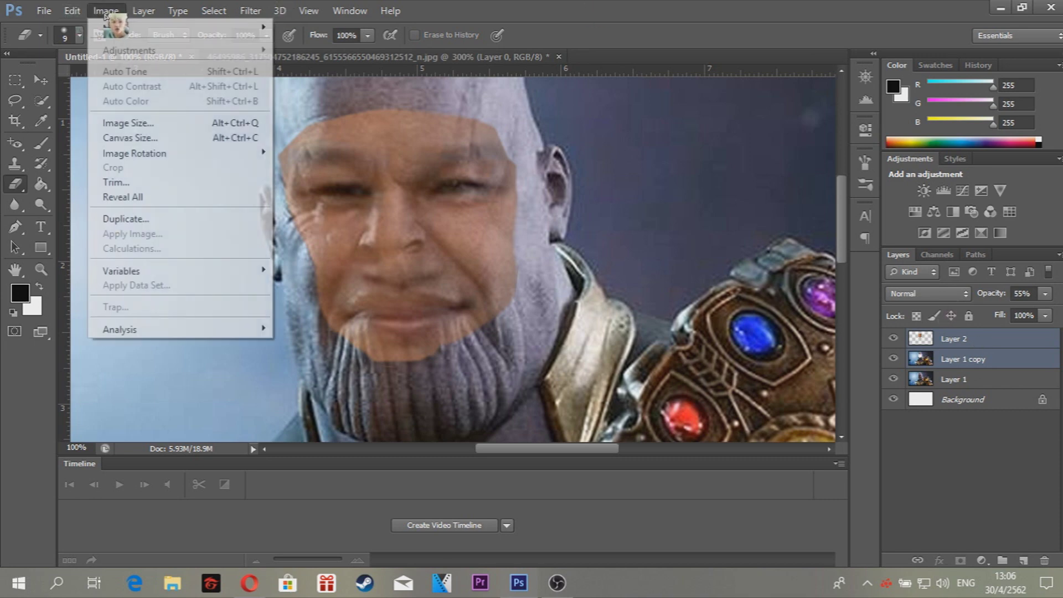
mouse_move(106, 15)
left_mouse_down()
mouse_move(82, 10)
mouse_move(124, 338)
mouse_move(230, 335)
left_mouse_up()
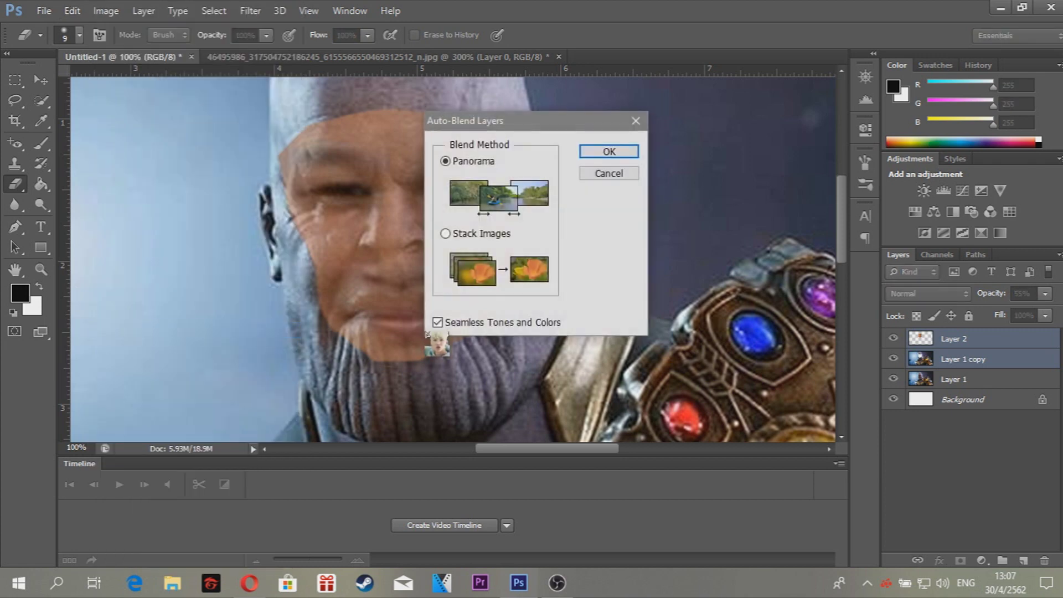
left_click(457, 234)
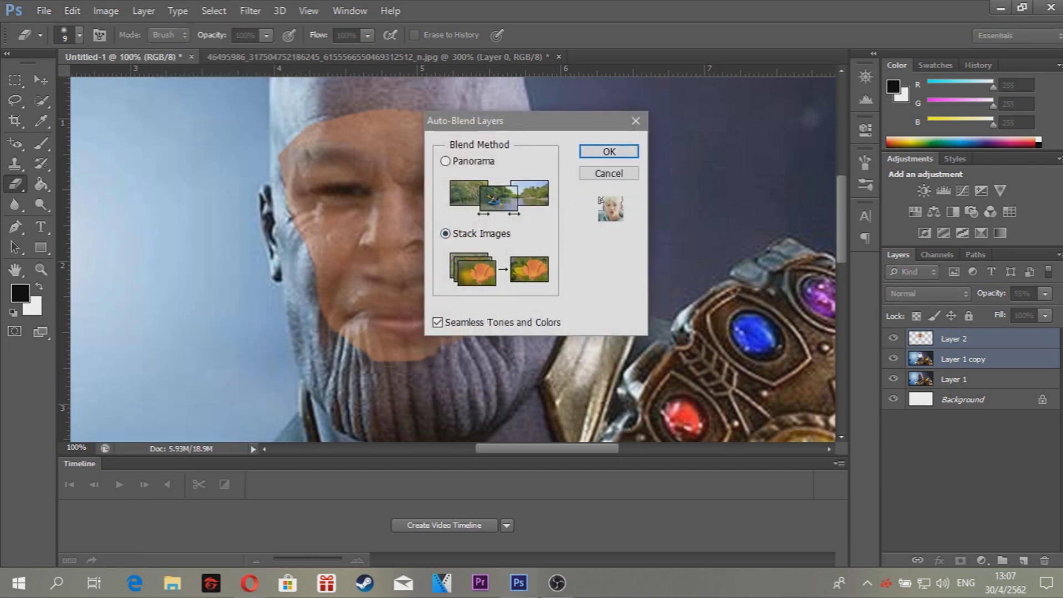
left_click(602, 152)
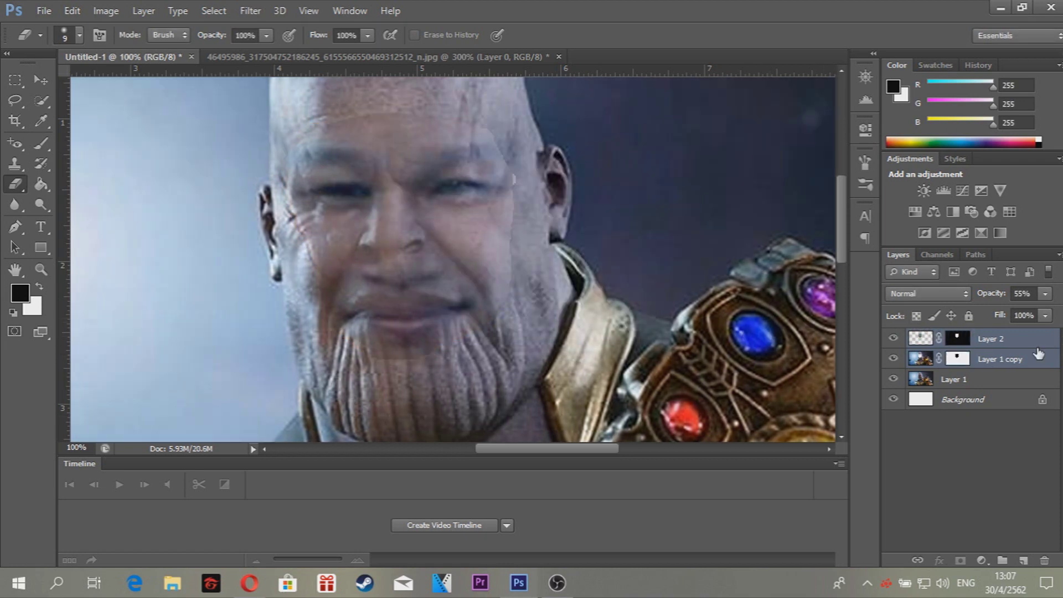
left_click(1045, 294)
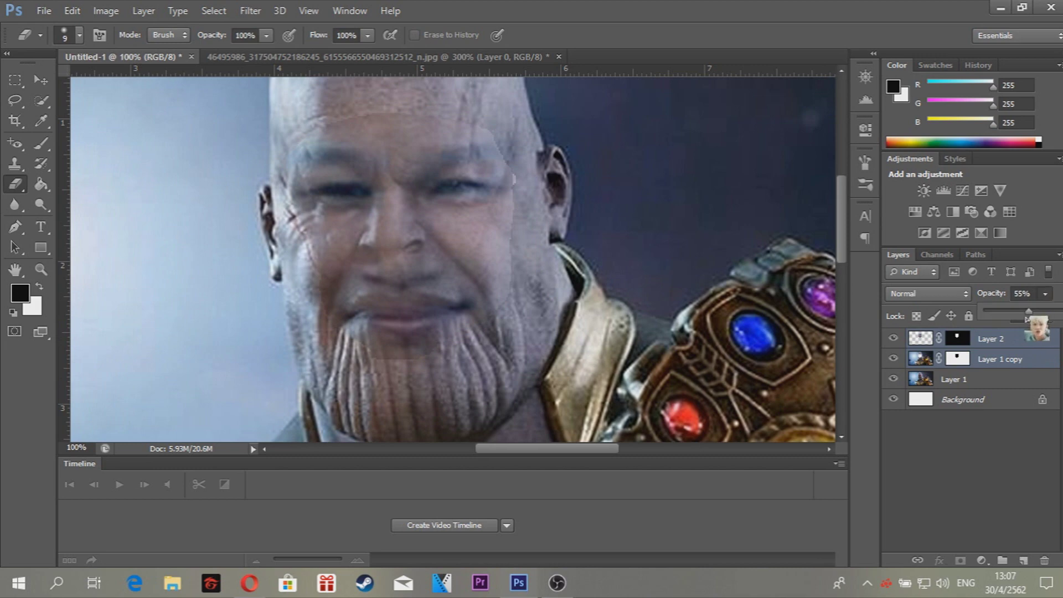
Restore the blended face layer to 100% opacity and stamp all visible layers into Layer 3
left_click_drag(1024, 313, 1057, 312)
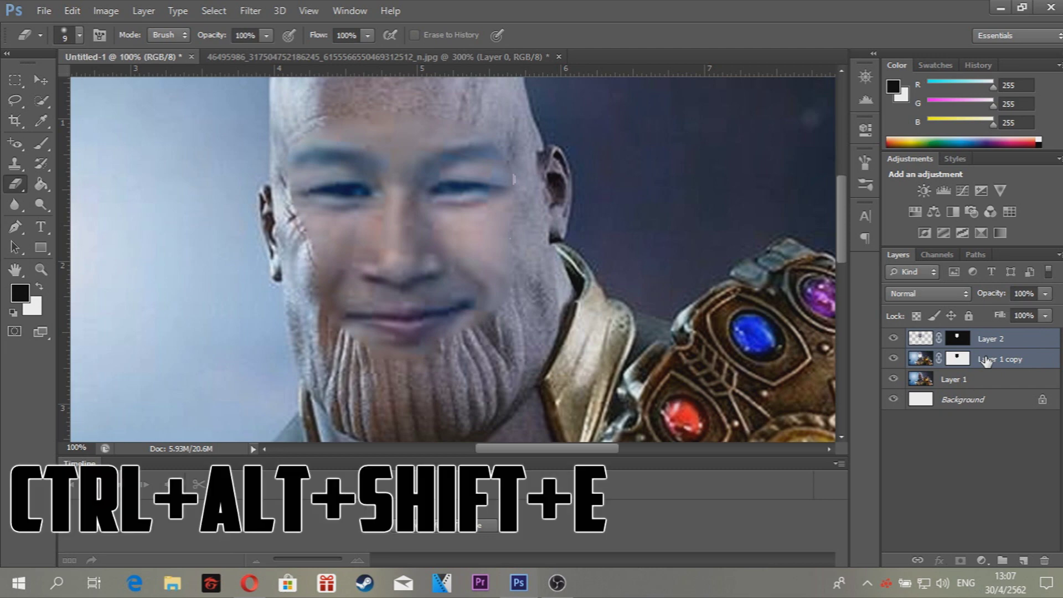
key("ctrl+alt+shift+e")
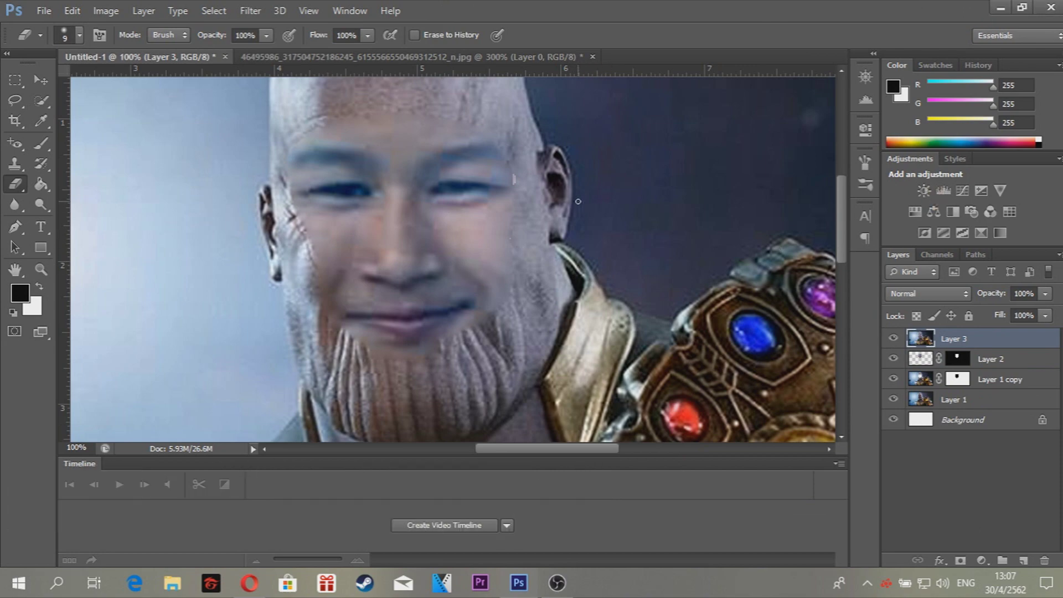
key("ctrl+minus")
key("ctrl+minus")
key("ctrl+minus")
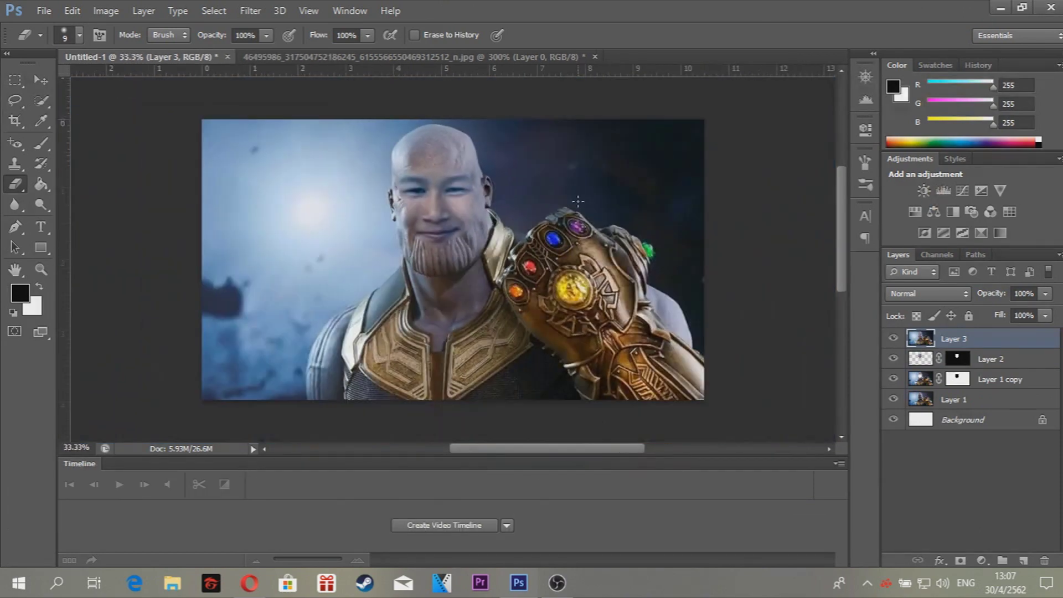
key("ctrl+plus")
key("ctrl+plus")
key("ctrl+plus")
key("ctrl+plus")
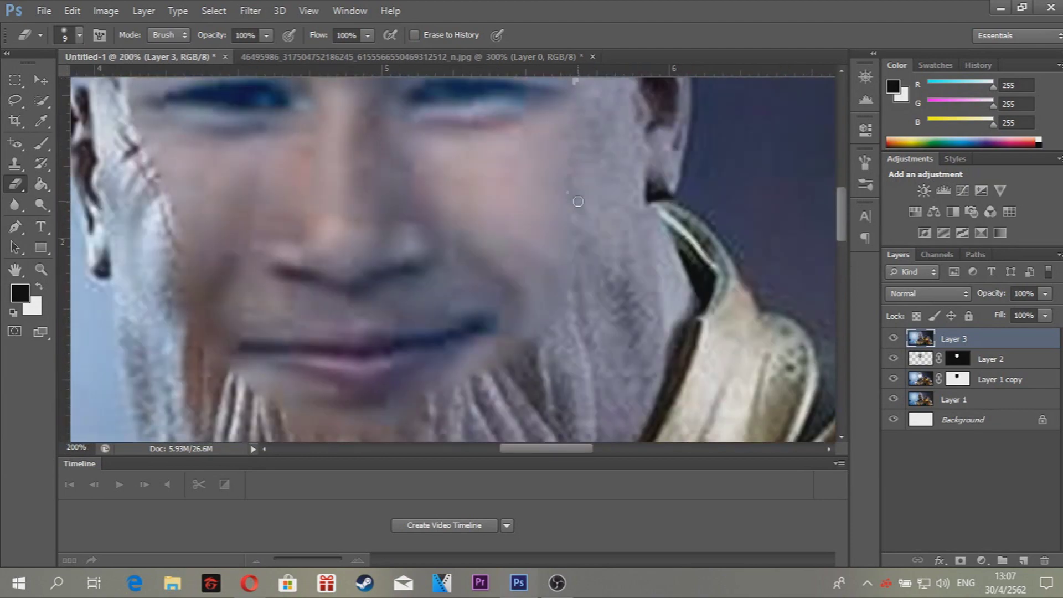
scroll(578, 201, "up", 3)
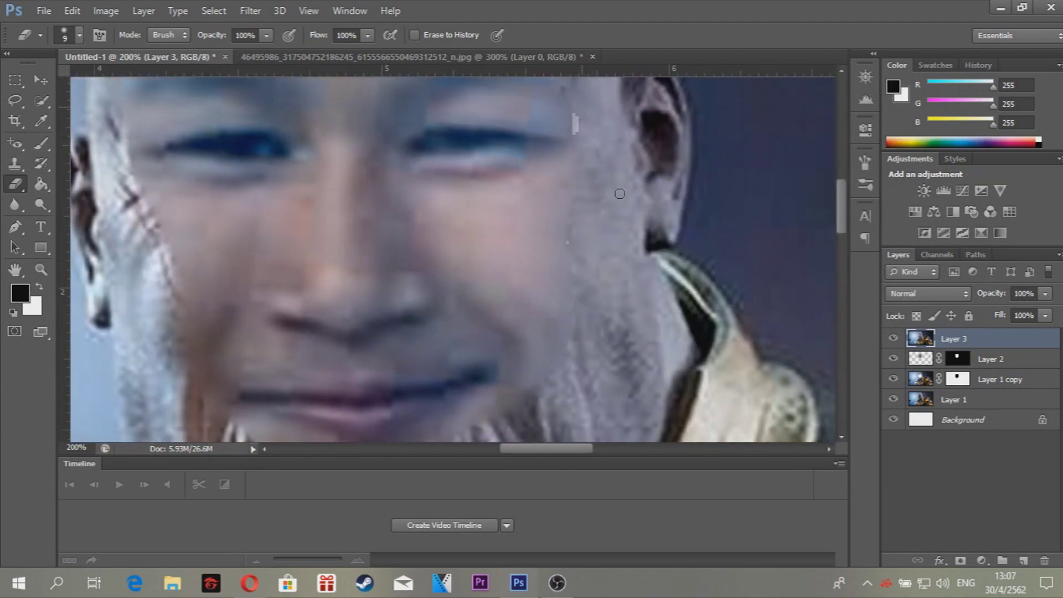
key("ctrl+minus")
key("ctrl+minus")
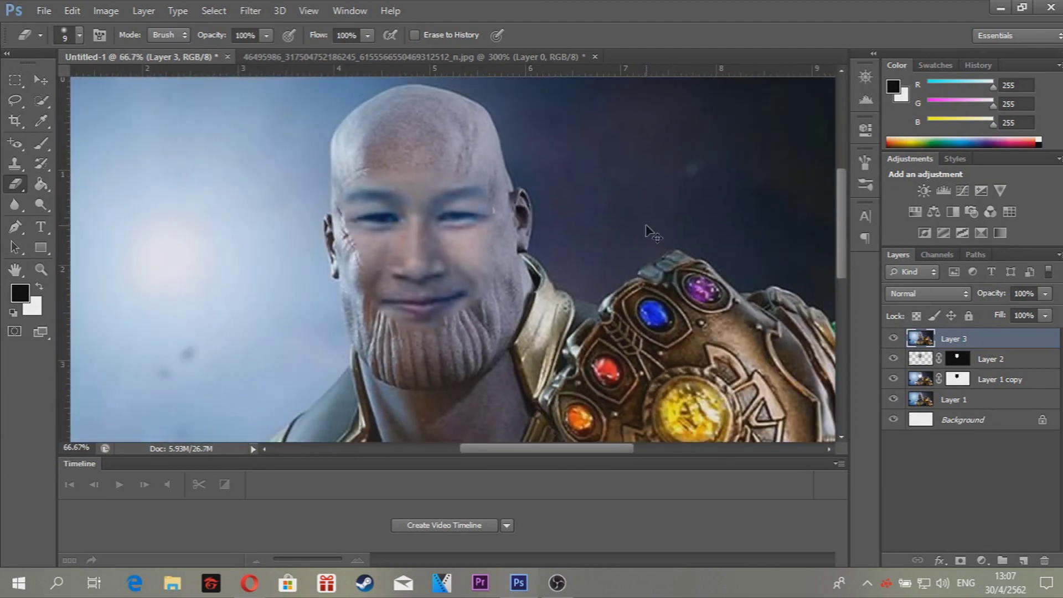
key("ctrl+minus")
scroll(553, 243, "down", 3)
key("ctrl+minus")
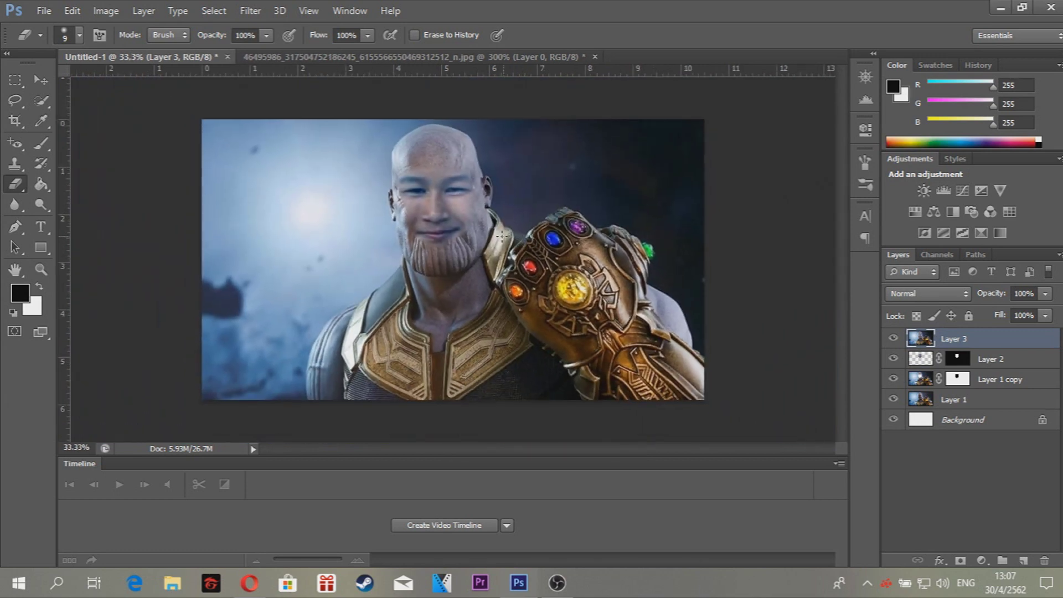